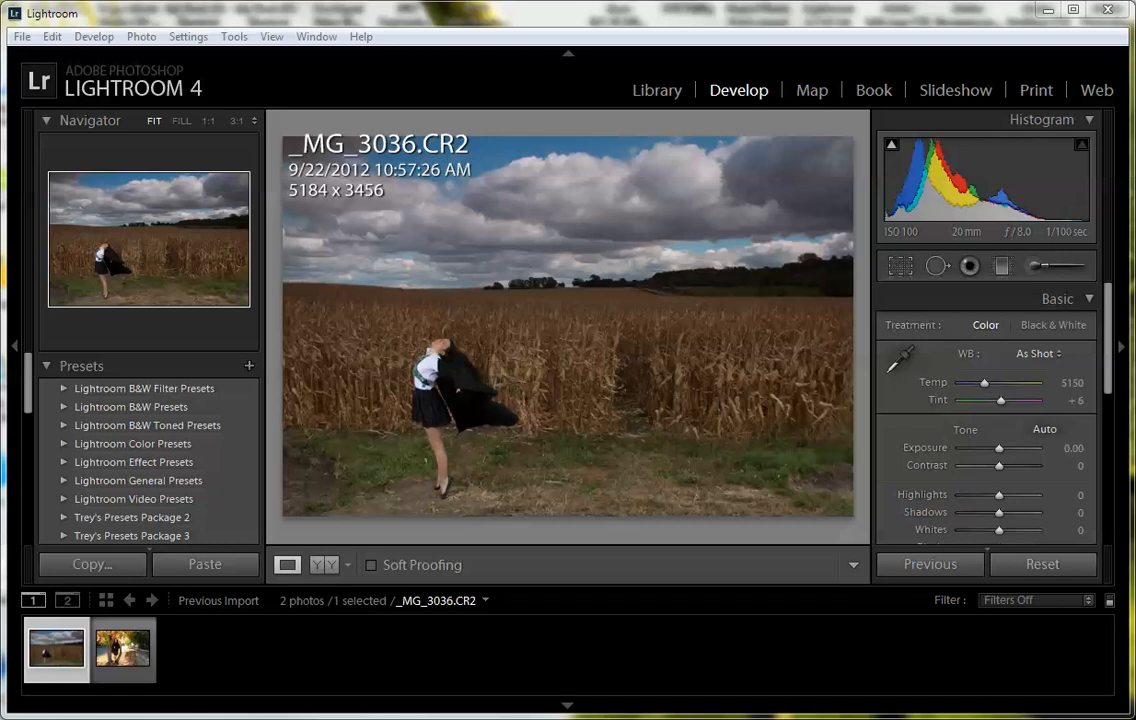
Hide the filmstrip to give the photo more room in the Develop view
{"action": "left_click", "coordinate": [589, 604]}
{"action": "left_click", "coordinate": [551, 605]}
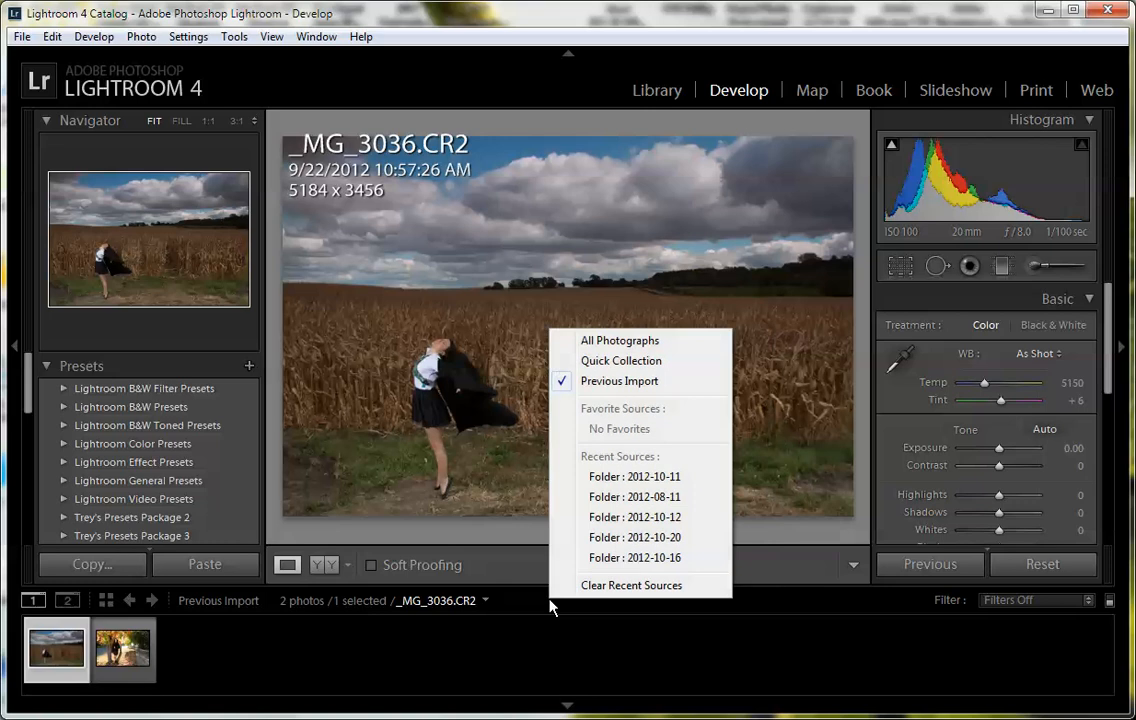
{"action": "left_click", "coordinate": [730, 652]}
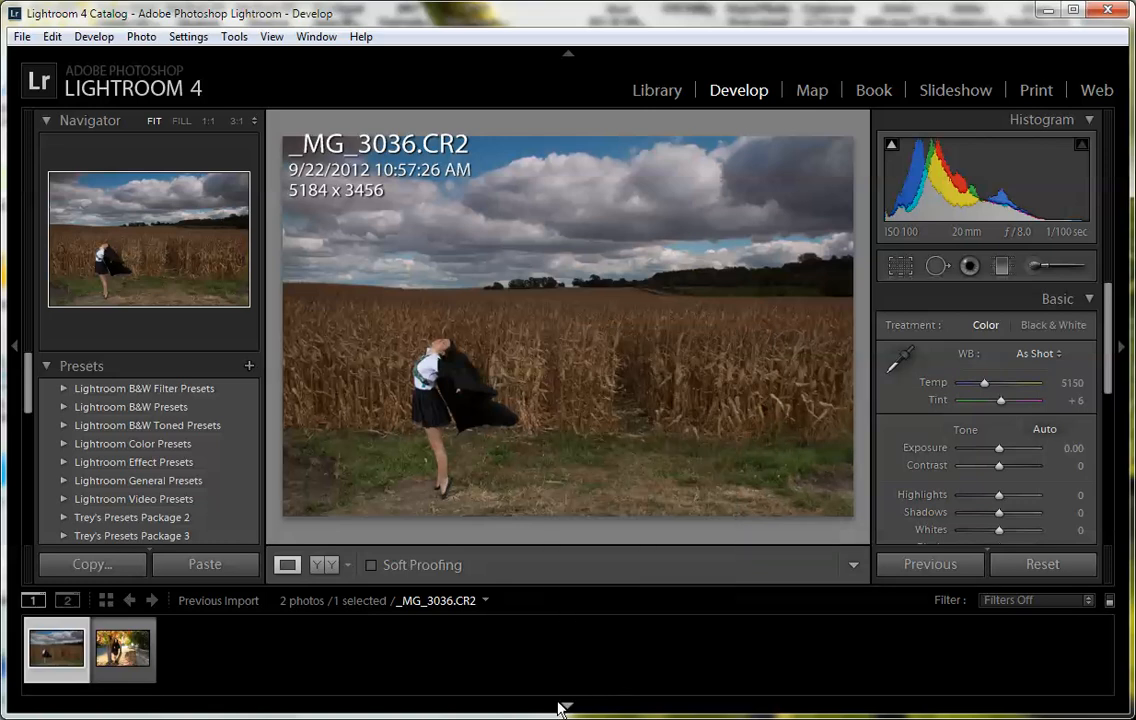
{"action": "left_click", "coordinate": [566, 707]}
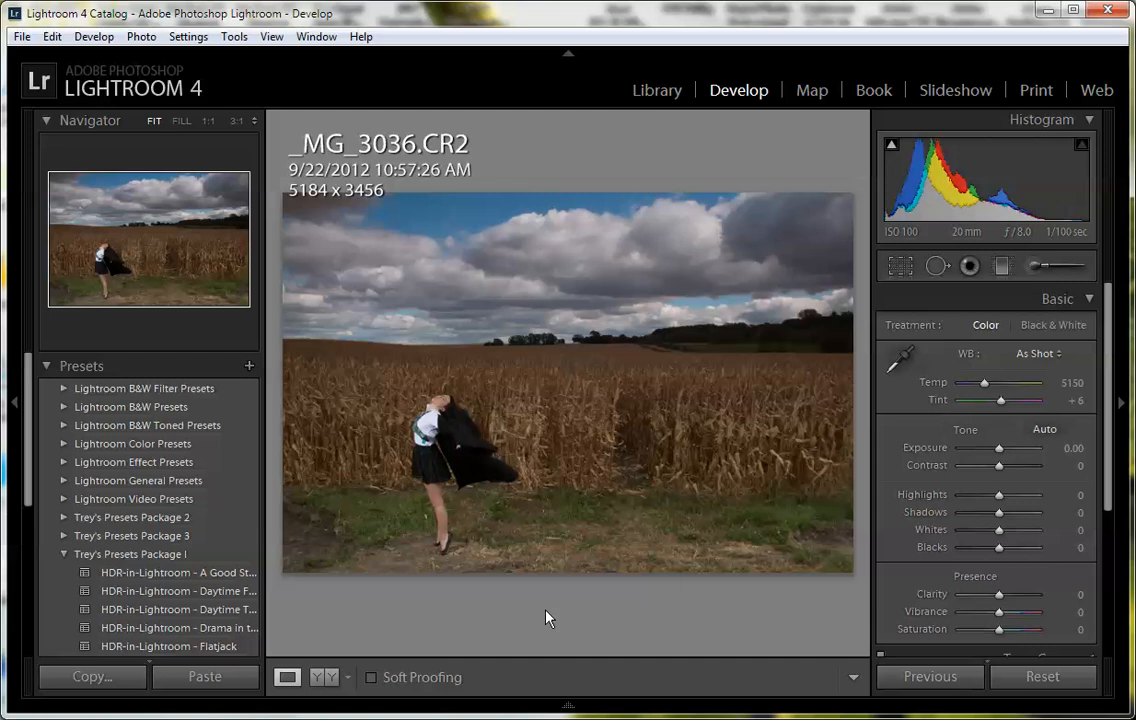
{"action": "mouse_move", "coordinate": [566, 708]}
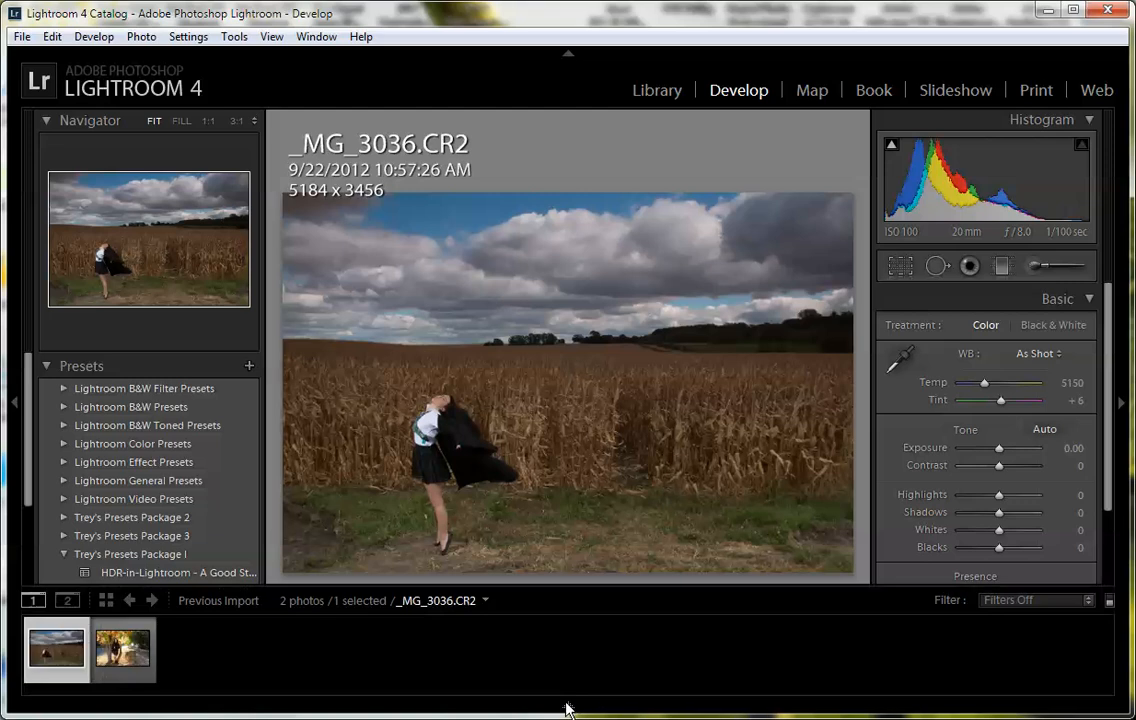
{"action": "left_click", "coordinate": [566, 708]}
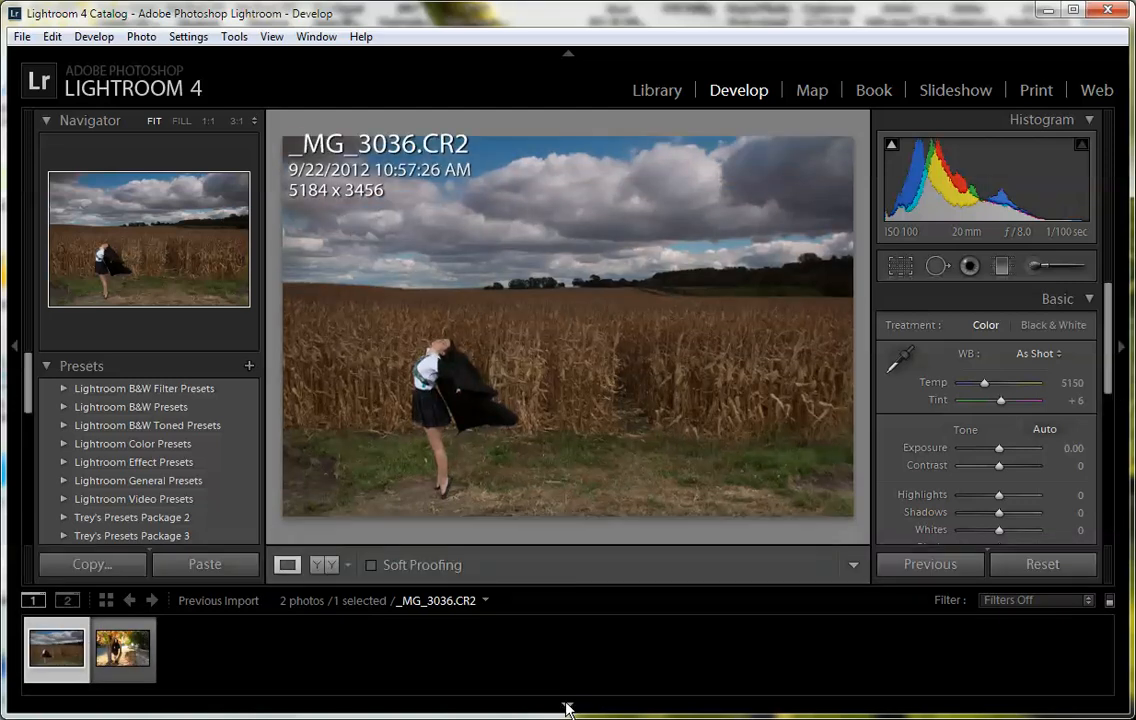
{"action": "left_click", "coordinate": [566, 708]}
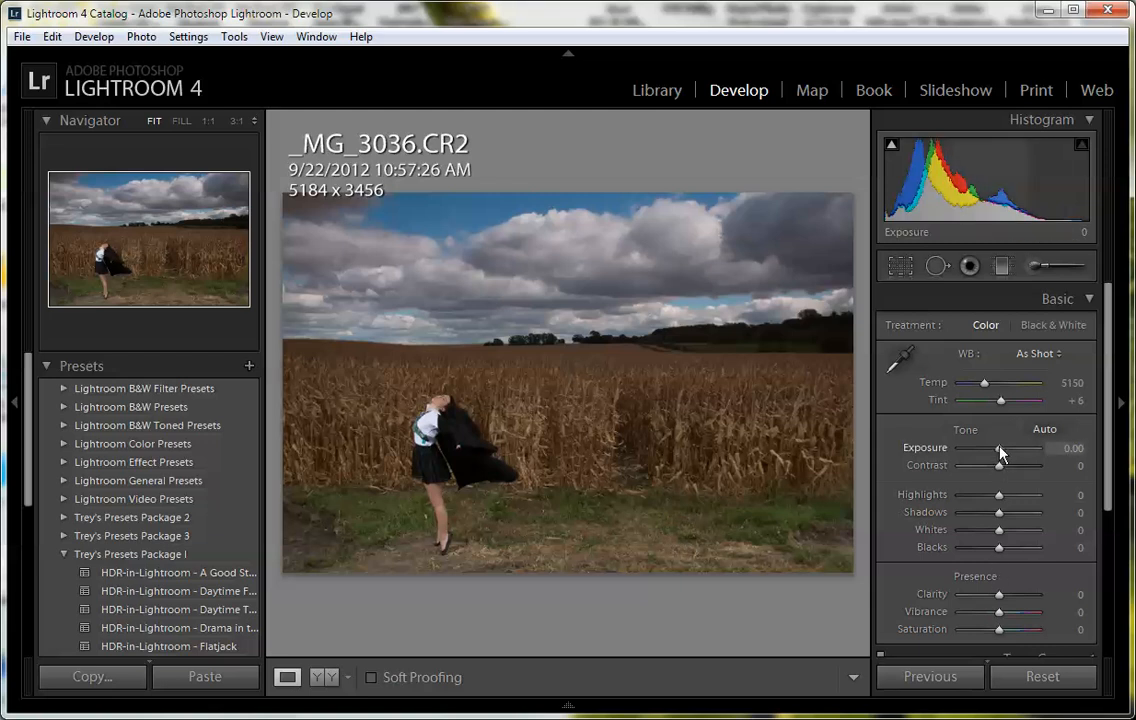
Set the photo's Exposure to +0.36, Contrast +21, Highlights +33, Shadows +14, Clarity +12 and Vibrance +5
{"action": "left_click_drag", "start_coordinate": [1000, 452], "coordinate": [1002, 452]}
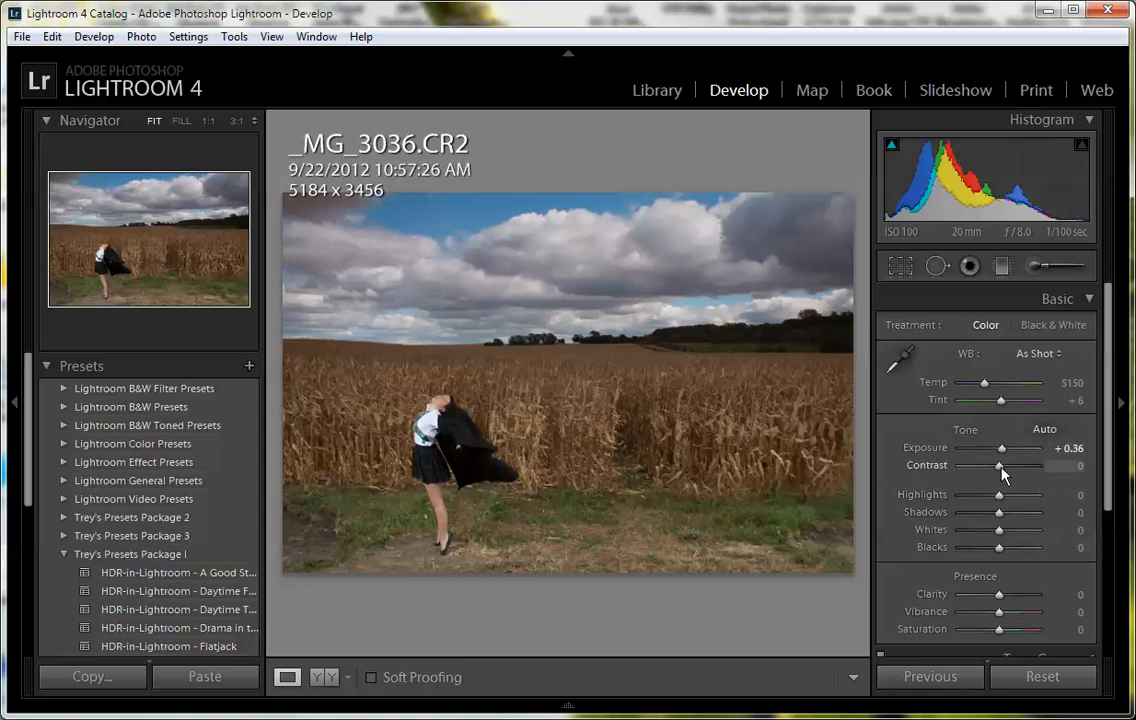
{"action": "left_click_drag", "start_coordinate": [1002, 468], "coordinate": [1010, 467]}
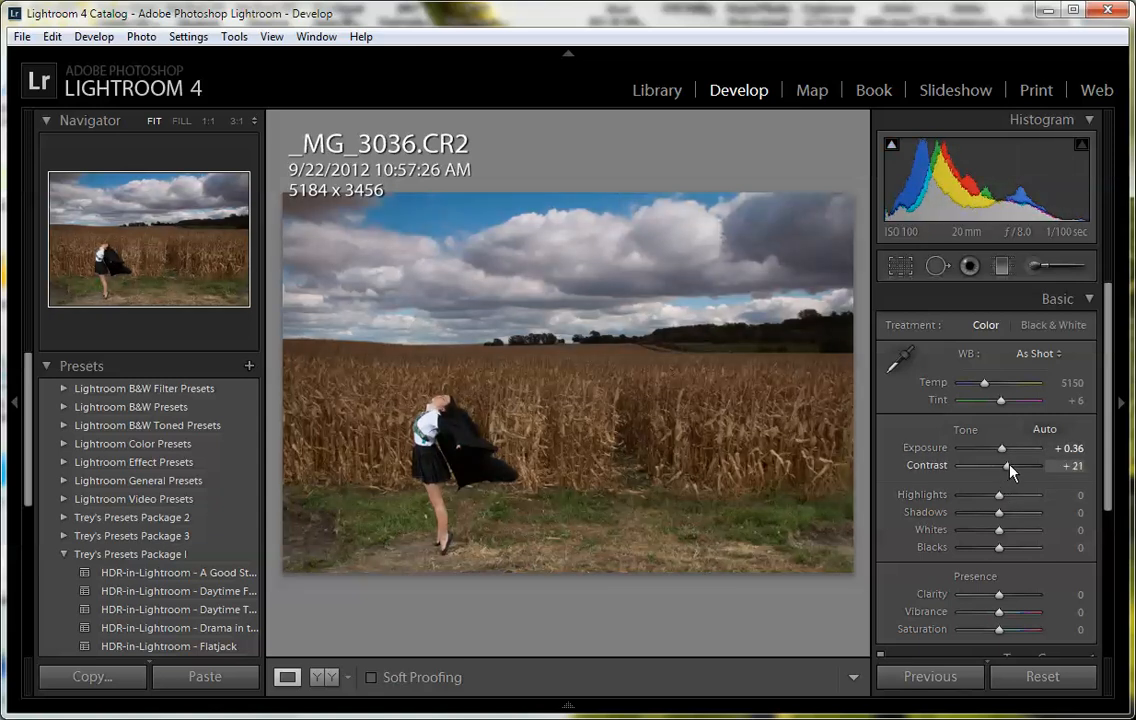
{"action": "left_click_drag", "start_coordinate": [1000, 497], "coordinate": [1011, 500]}
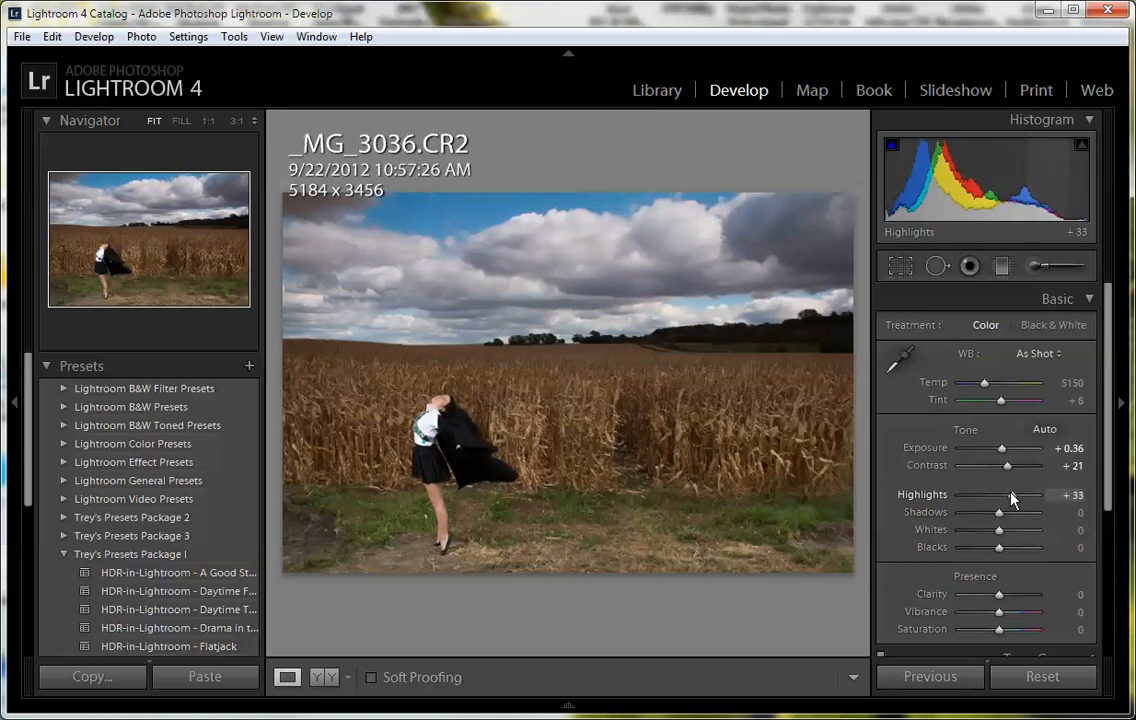
{"action": "left_click_drag", "start_coordinate": [999, 512], "coordinate": [1008, 518]}
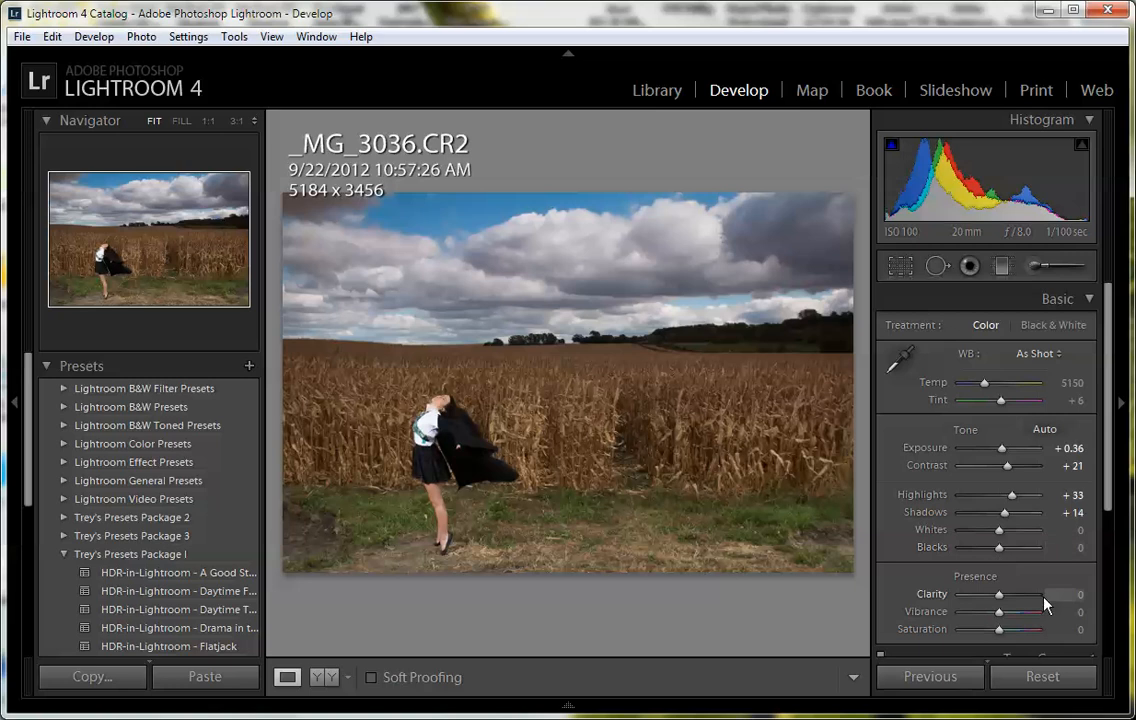
{"action": "left_click_drag", "start_coordinate": [1003, 596], "coordinate": [1008, 595]}
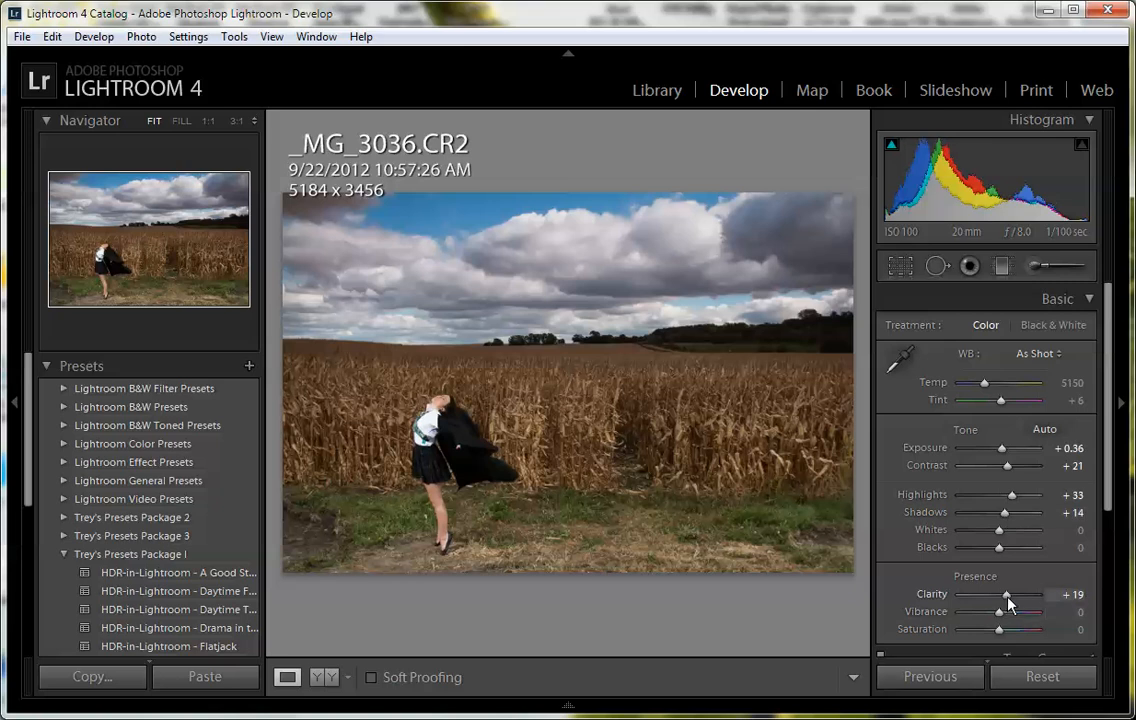
{"action": "left_click_drag", "start_coordinate": [1009, 603], "coordinate": [1002, 612]}
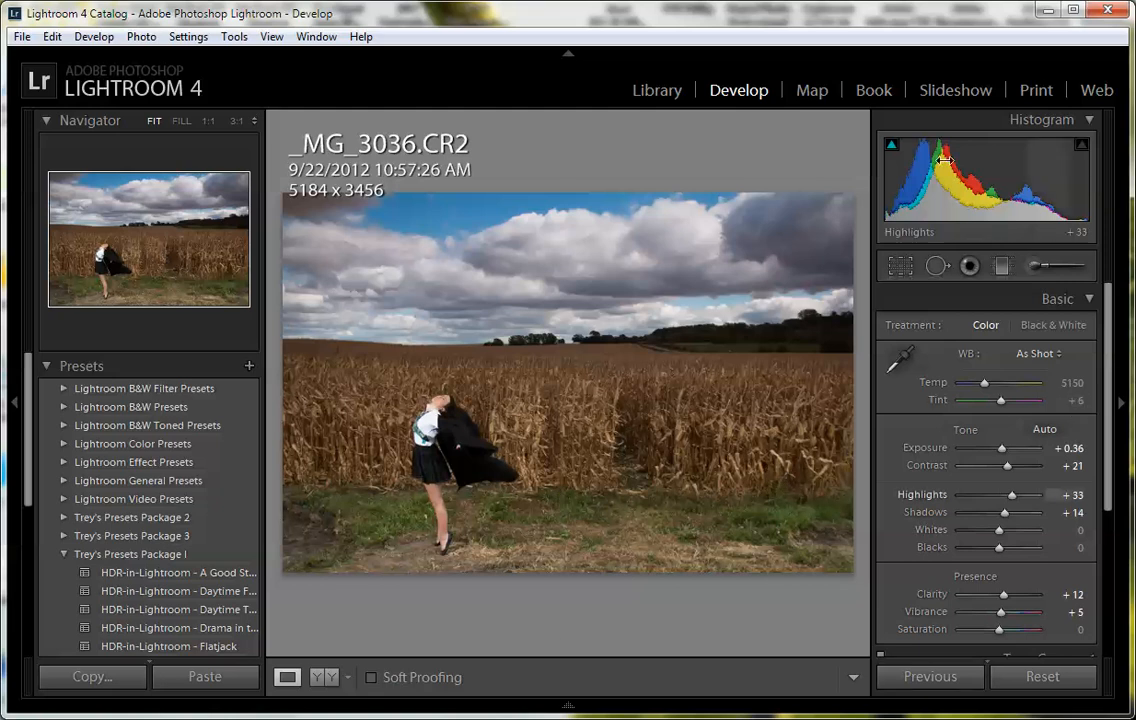
Prepare a new graduated filter with Exposure −0.05, Highlights 1, Clarity 0, Saturation 0 and Sharpness 8
{"action": "left_click", "coordinate": [1002, 267]}
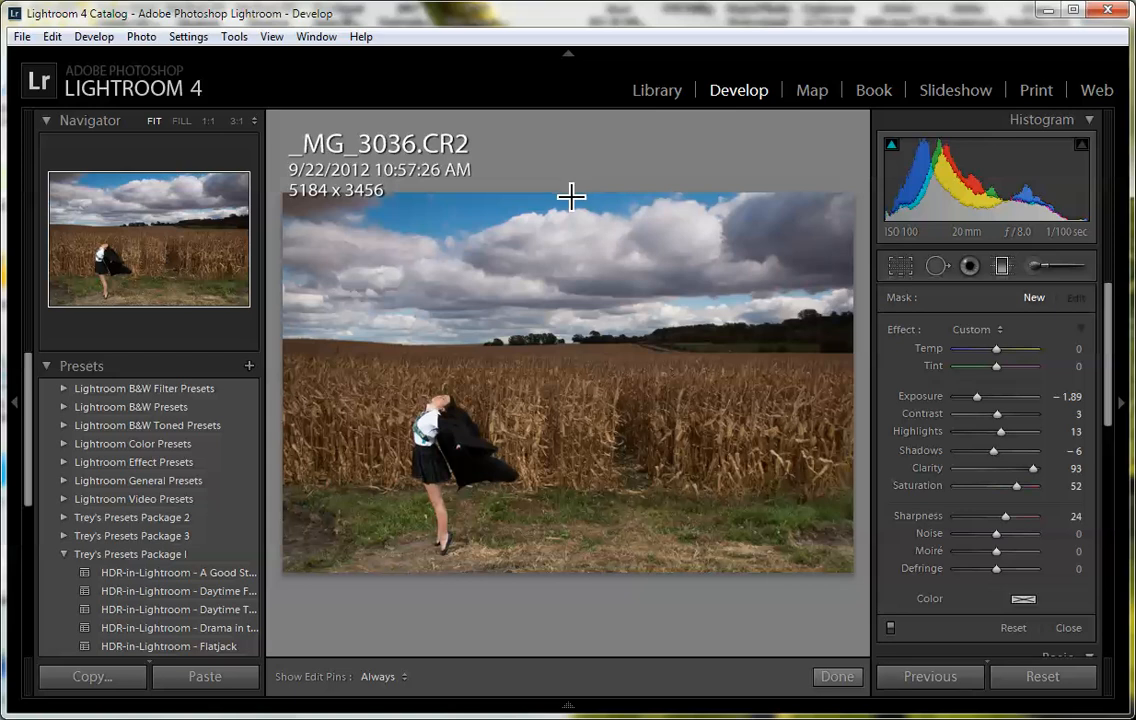
{"action": "left_click_drag", "start_coordinate": [1016, 485], "coordinate": [996, 515]}
{"action": "left_click_drag", "start_coordinate": [1034, 468], "coordinate": [996, 398]}
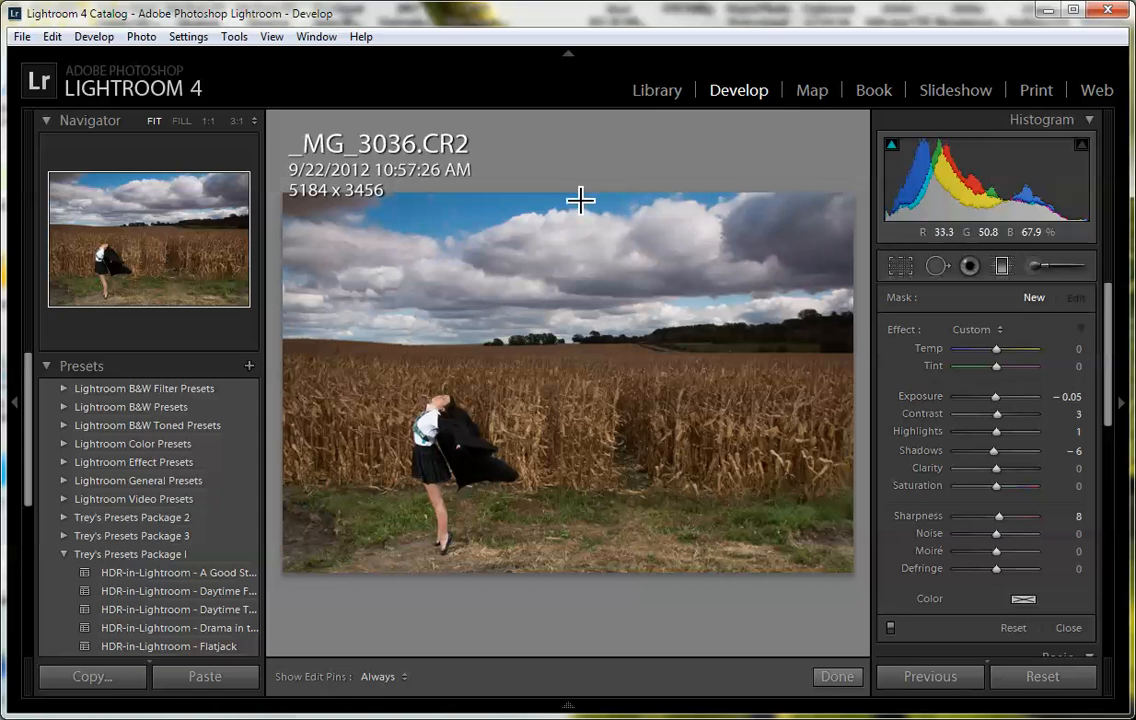
Draw a level graduated filter over the sky down to the upper cornfield, with Exposure −0.78 and Clarity 36
{"action": "left_click_drag", "start_coordinate": [571, 195], "coordinate": [570, 289]}
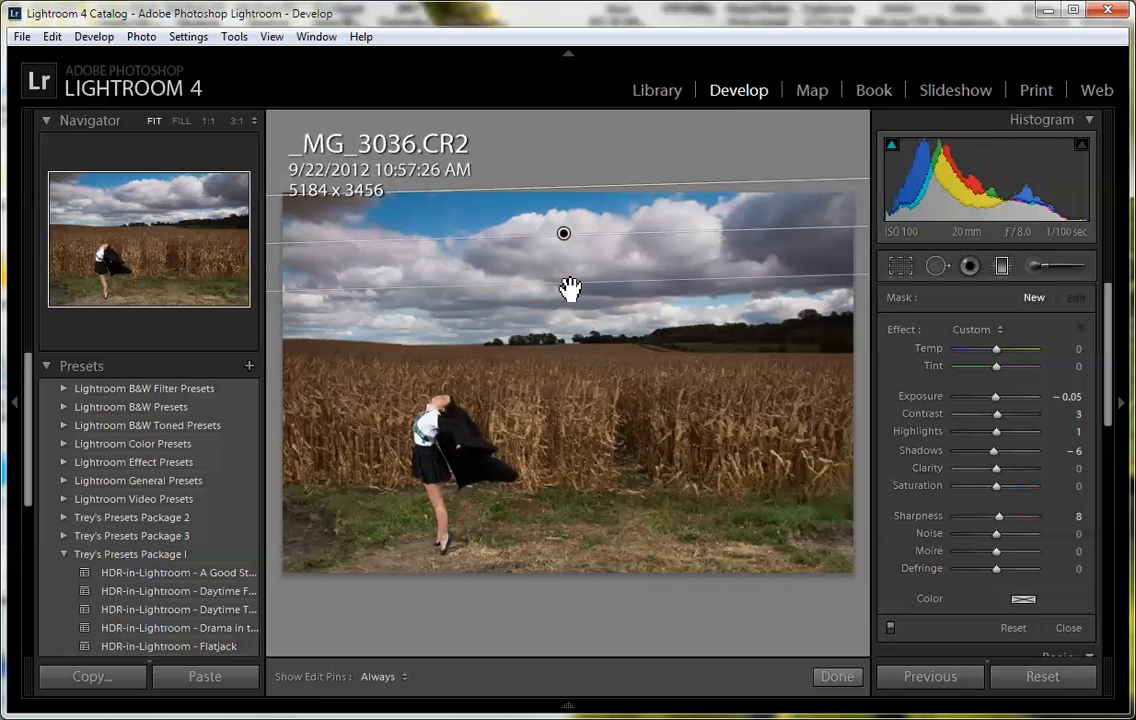
{"action": "key", "text": "shift"}
{"action": "left_click_drag", "start_coordinate": [570, 289], "coordinate": [560, 381]}
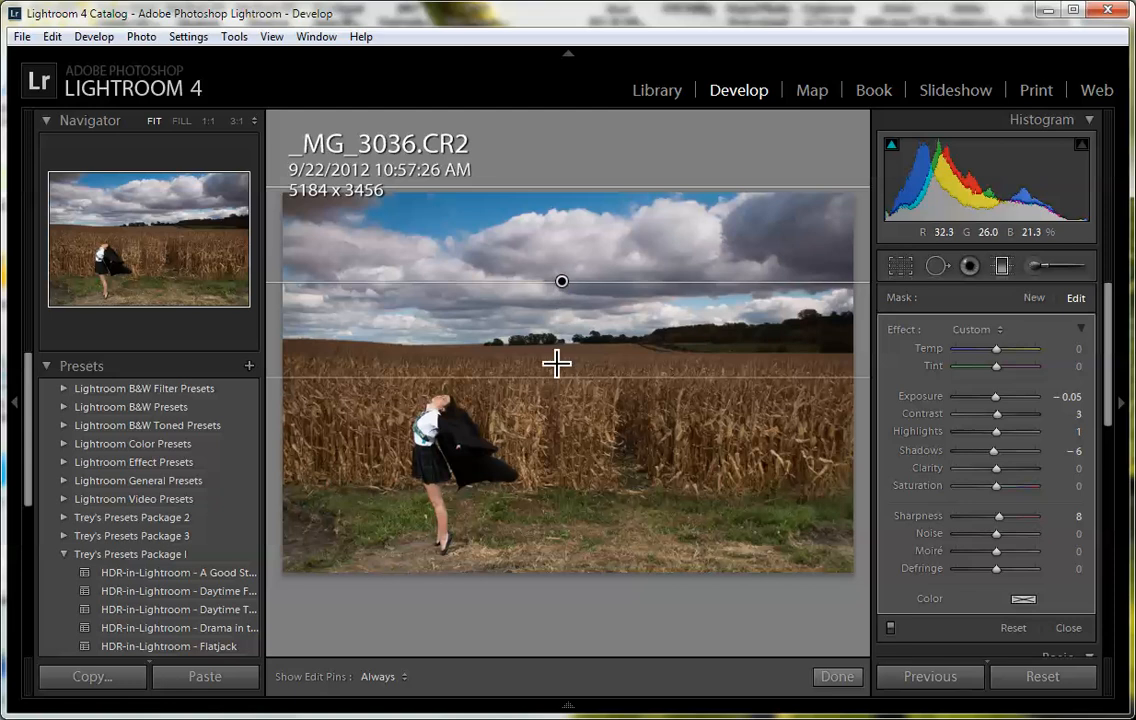
{"action": "left_click_drag", "start_coordinate": [997, 403], "coordinate": [990, 403]}
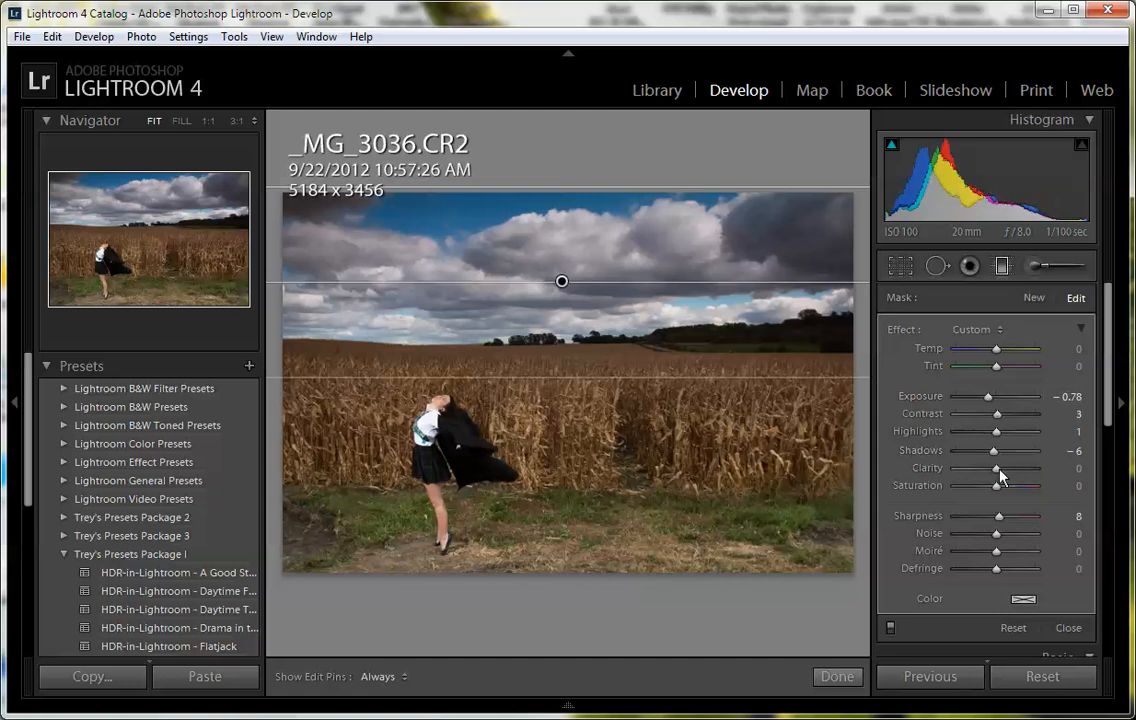
{"action": "left_click_drag", "start_coordinate": [999, 470], "coordinate": [1014, 468]}
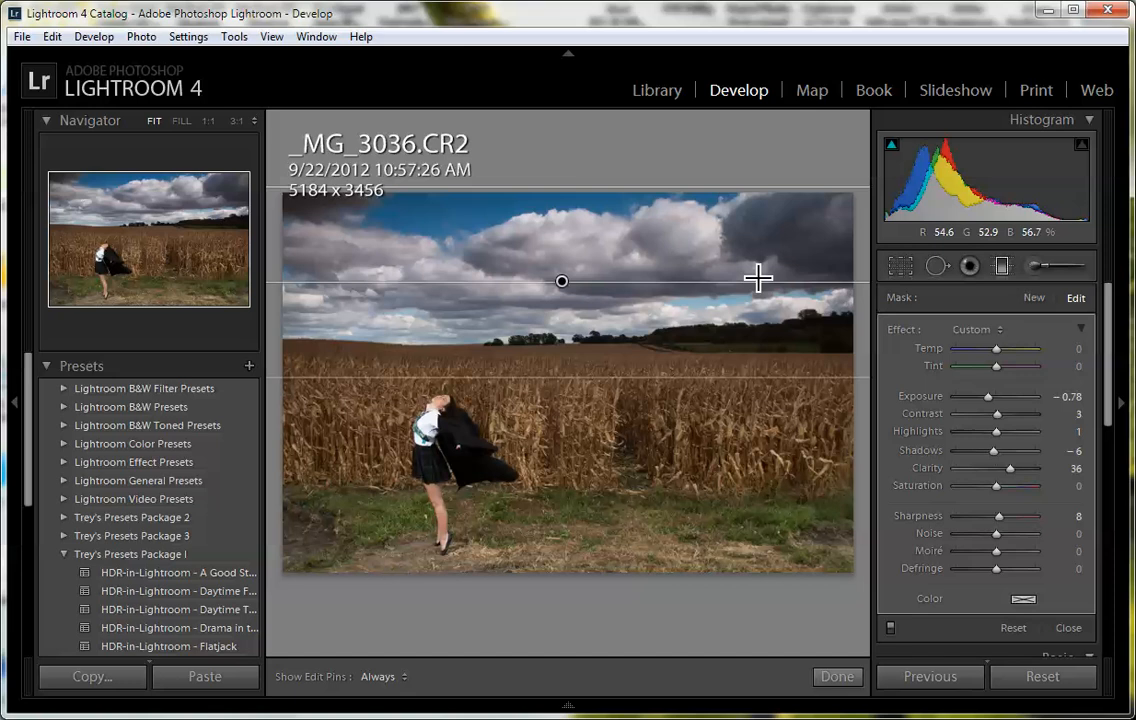
Add a second level graduated filter from the photo's lower edge up into the corn, with Exposure −0.97
{"action": "left_click", "coordinate": [1033, 303]}
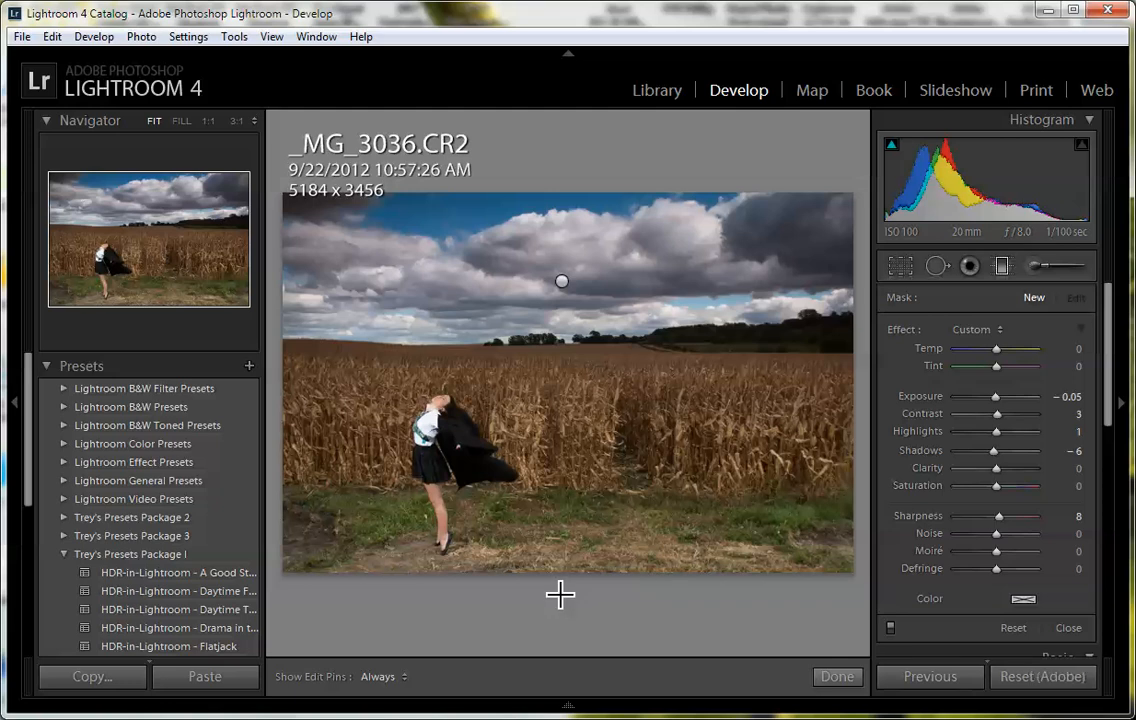
{"action": "left_click_drag", "start_coordinate": [558, 586], "coordinate": [578, 446]}
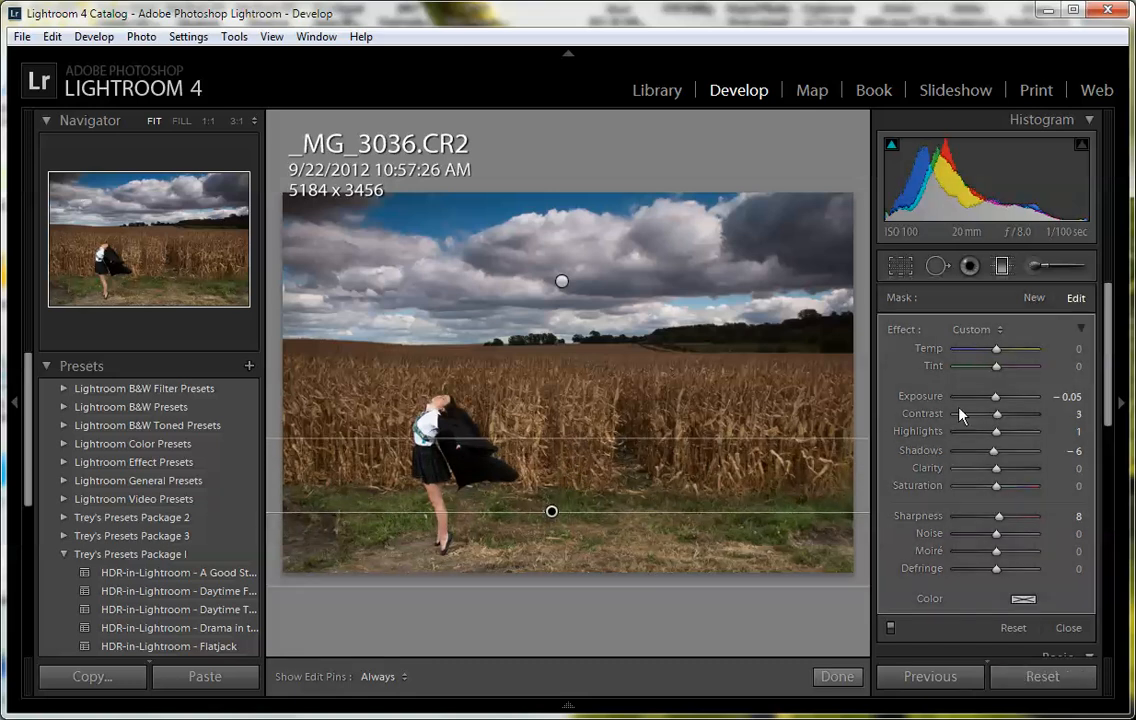
{"action": "left_click_drag", "start_coordinate": [995, 397], "coordinate": [986, 398]}
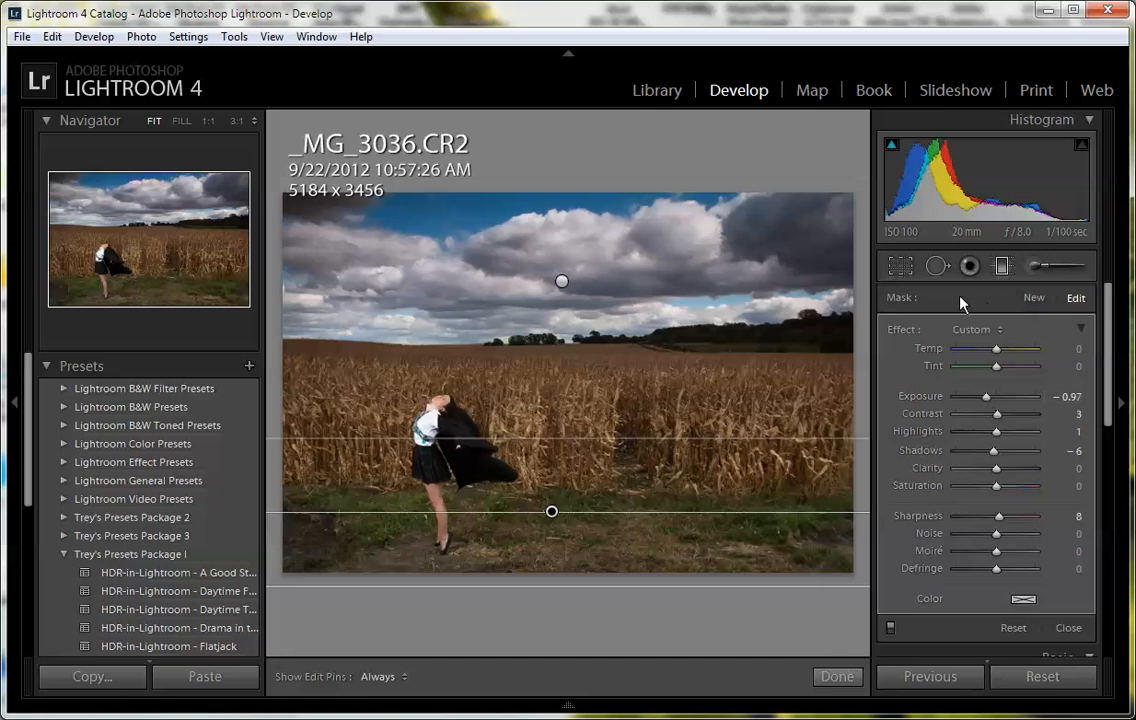
{"action": "left_click", "coordinate": [838, 680]}
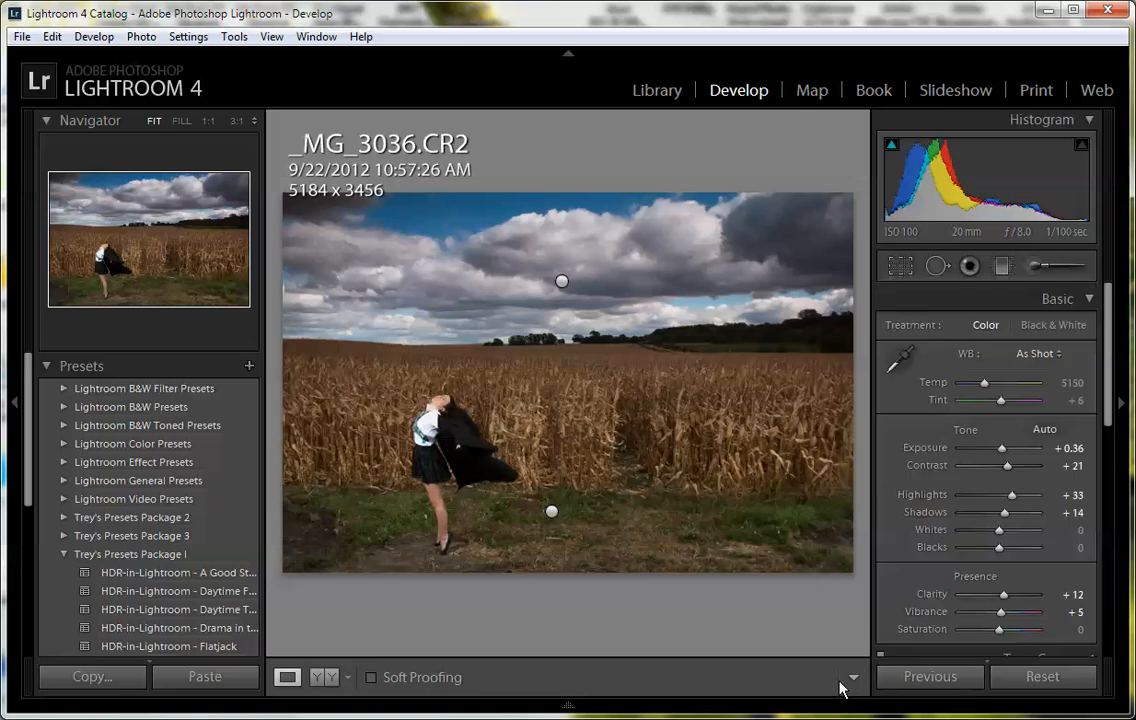
Reopen the sky's graduated filter and set its Sharpness to 15, Saturation to 36 and Shadows to −20
{"action": "left_click", "coordinate": [1002, 267]}
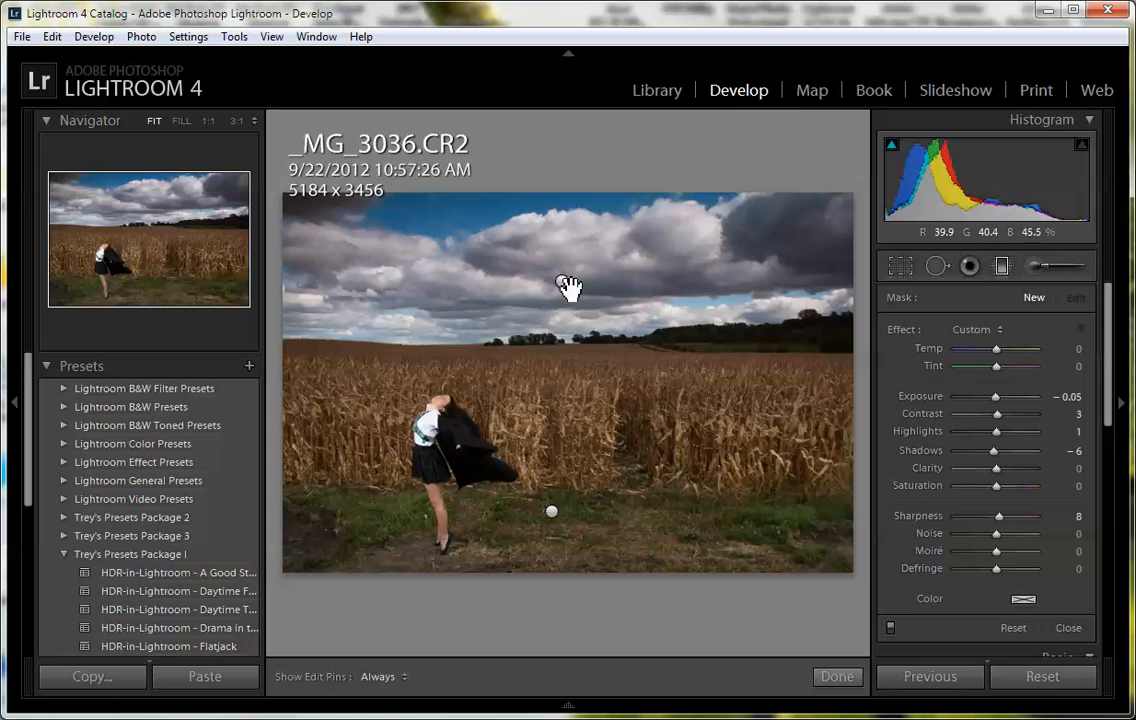
{"action": "left_click", "coordinate": [565, 284]}
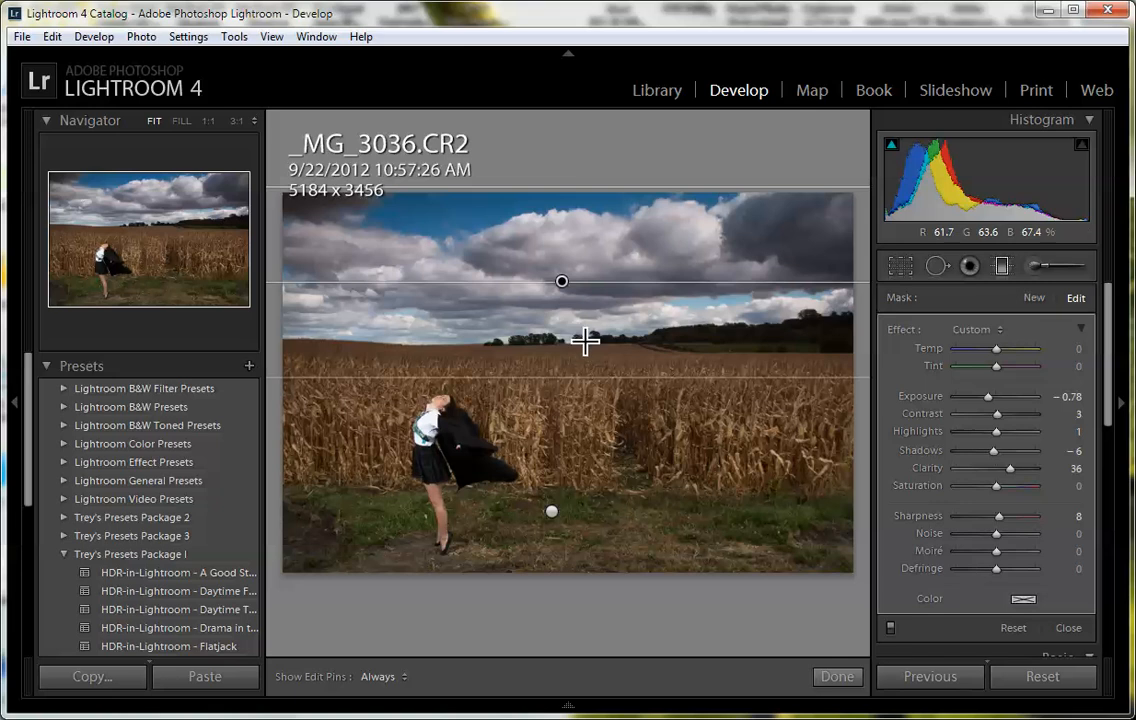
{"action": "left_click_drag", "start_coordinate": [1000, 517], "coordinate": [1003, 518]}
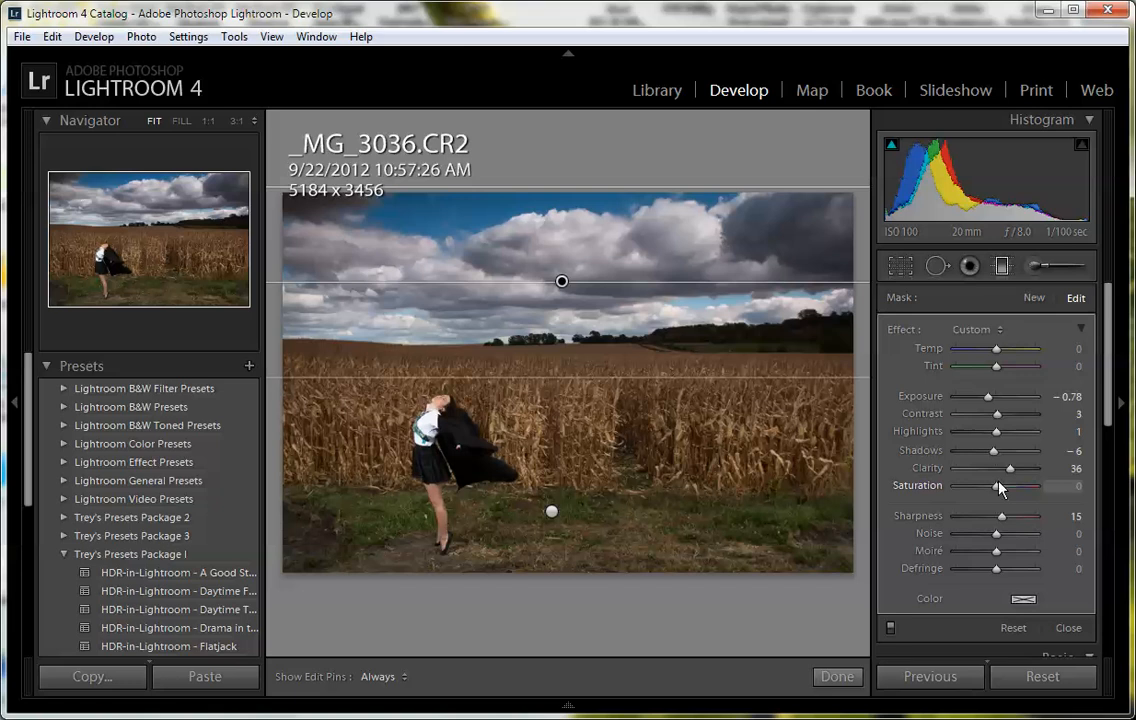
{"action": "left_click_drag", "start_coordinate": [995, 488], "coordinate": [1009, 488]}
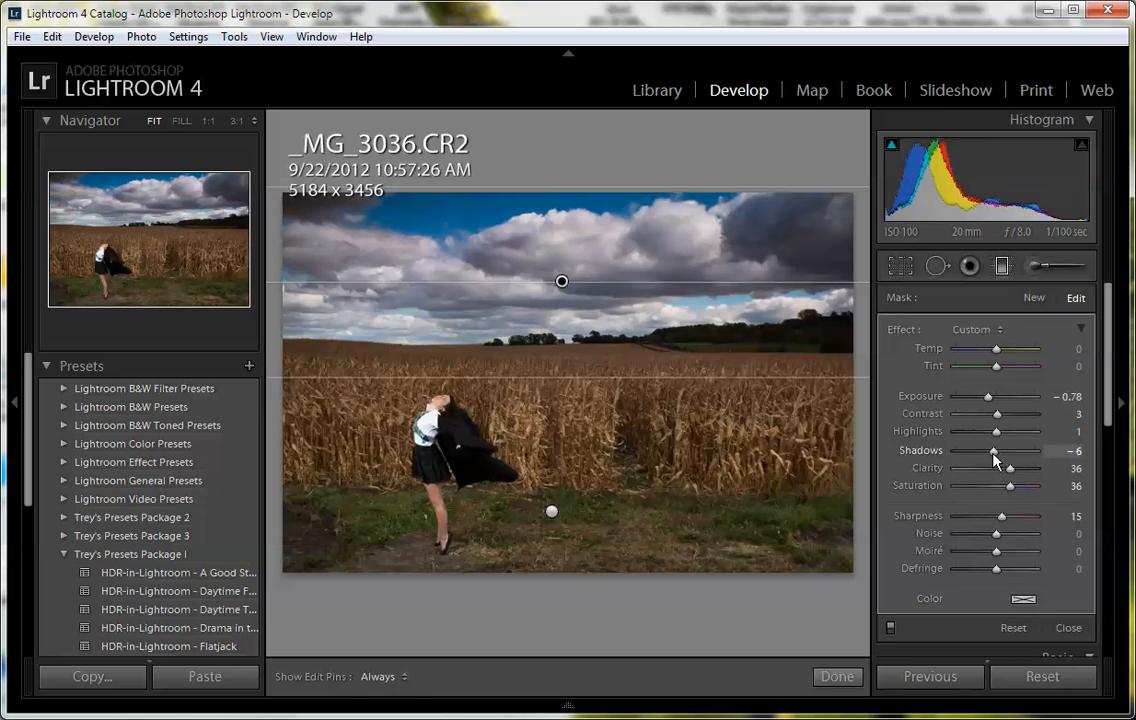
{"action": "left_click_drag", "start_coordinate": [994, 456], "coordinate": [988, 458]}
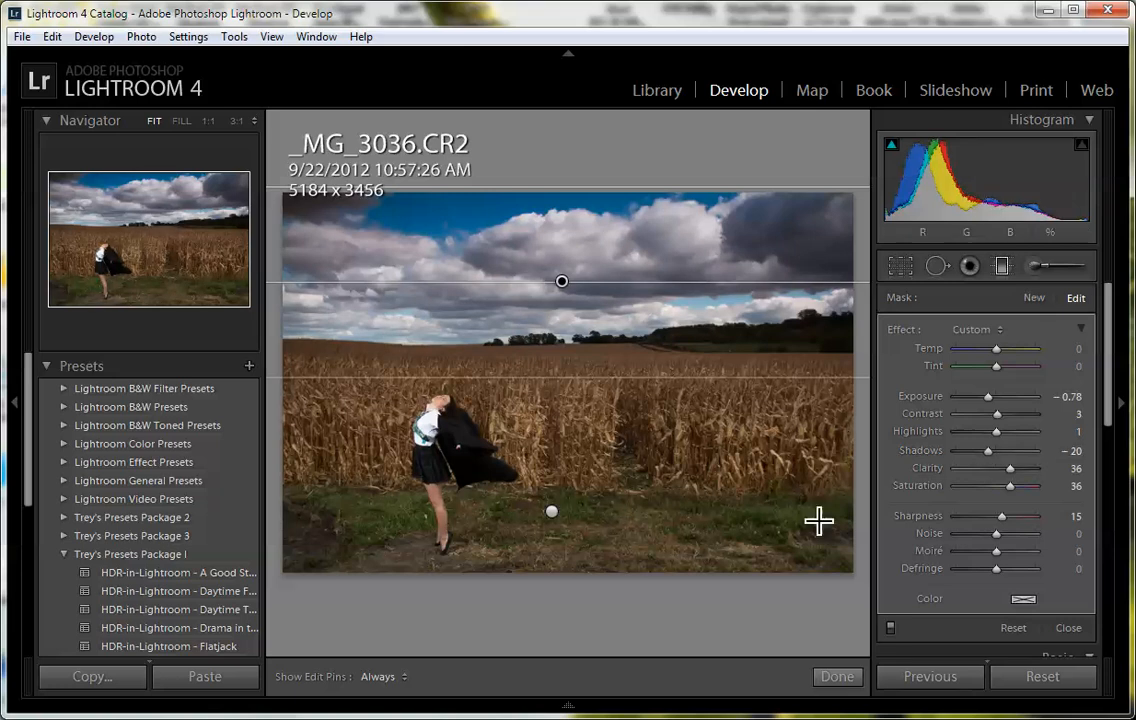
{"action": "left_click", "coordinate": [845, 677]}
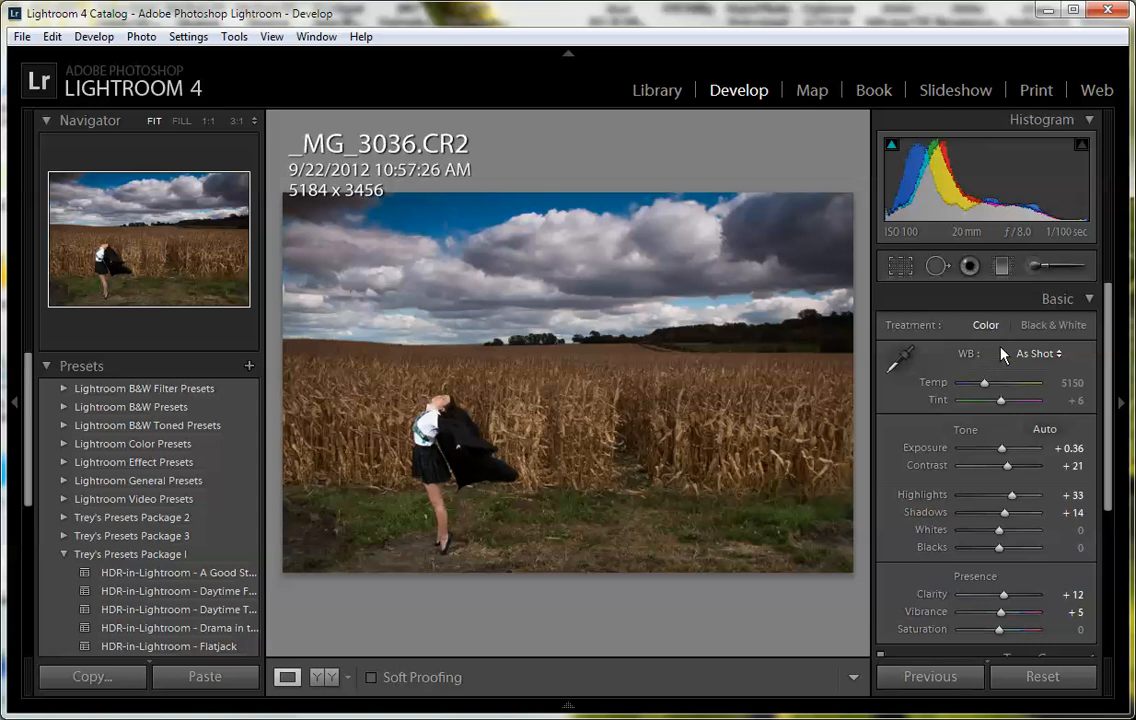
Paint the grassy ground to the right of the woman with a size 12 Adjustment Brush and show the mask overlay
{"action": "left_click", "coordinate": [1033, 268]}
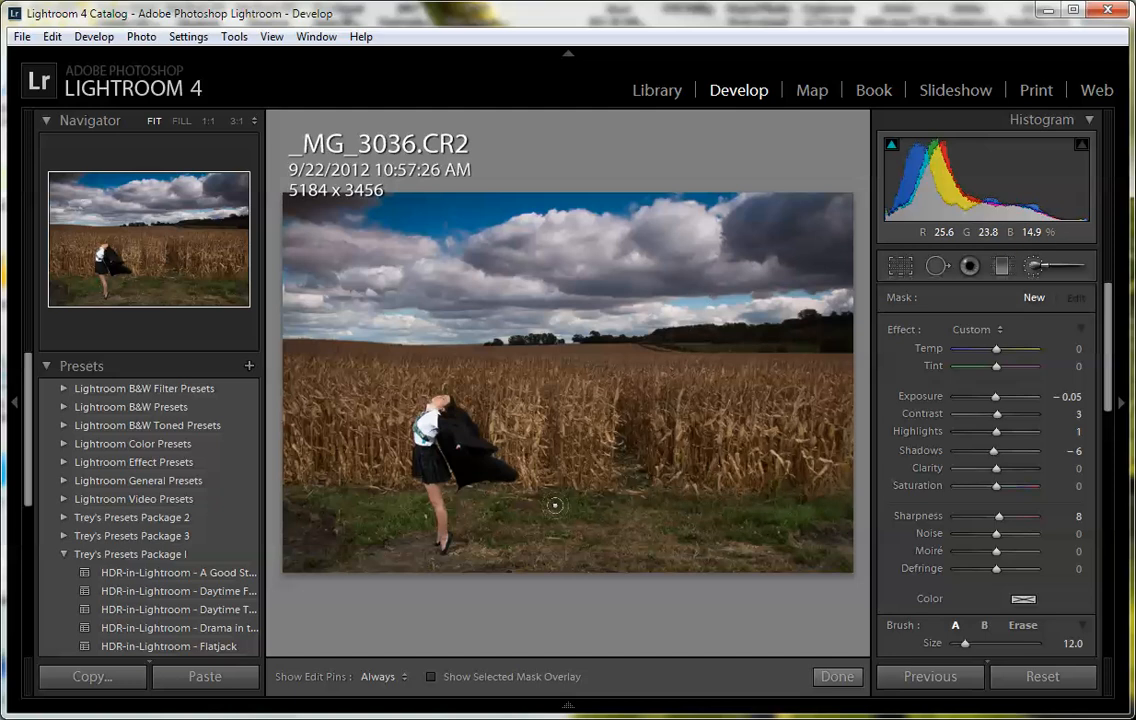
{"action": "scroll", "coordinate": [547, 497], "scroll_direction": "up", "scroll_amount": 4}
{"action": "scroll", "coordinate": [543, 494], "scroll_direction": "down", "scroll_amount": 7}
{"action": "scroll", "coordinate": [564, 514], "scroll_direction": "up", "scroll_amount": 3}
{"action": "key", "text": "h"}
{"action": "key", "text": "h"}
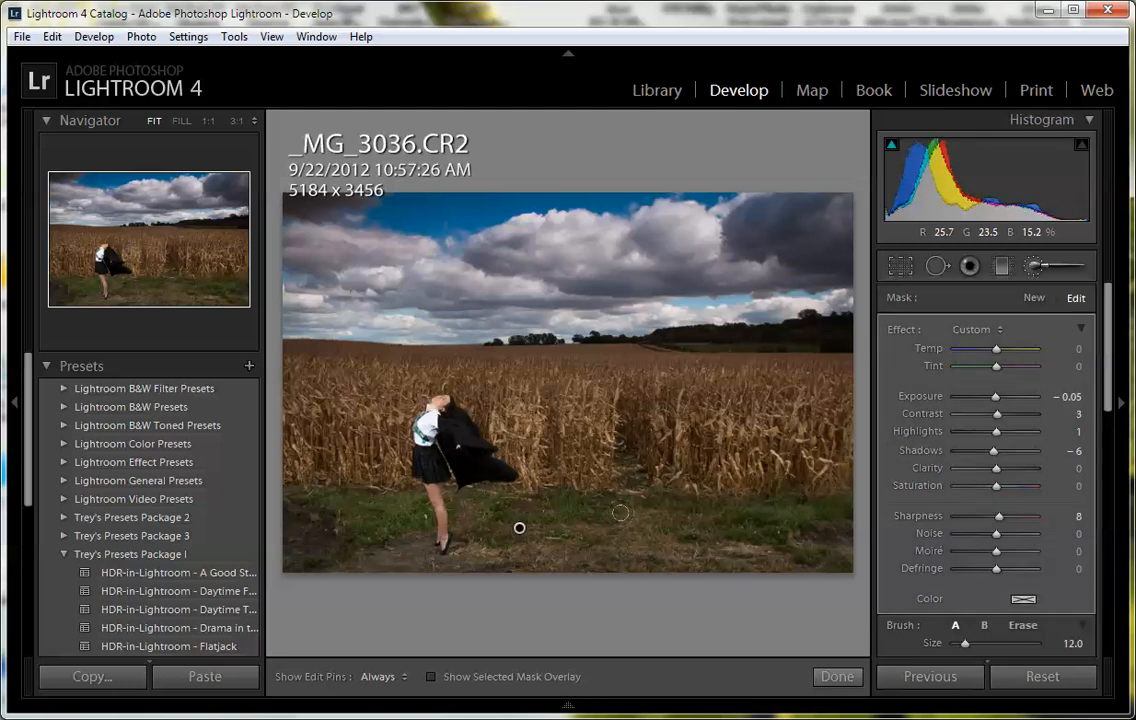
{"action": "key", "text": "o"}
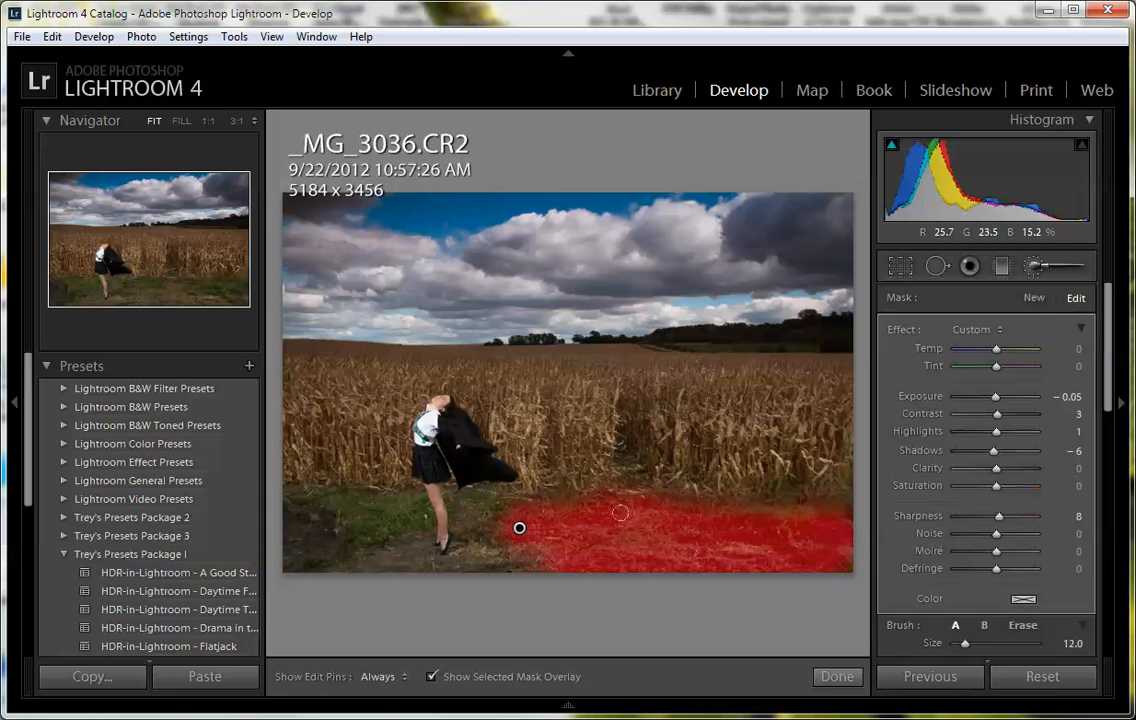
Extend the ground mask across the grass toward the woman's legs, with the brush reduced to size 3
{"action": "scroll", "coordinate": [622, 512], "scroll_direction": "down", "scroll_amount": 6}
{"action": "key", "text": "h"}
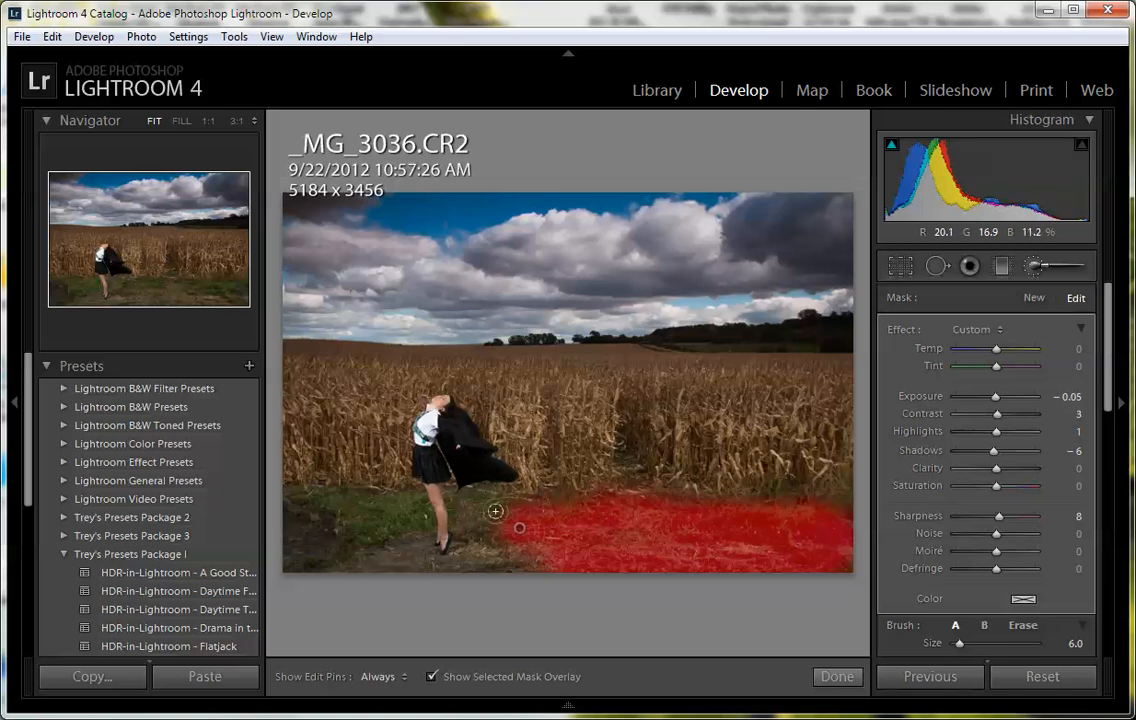
{"action": "scroll", "coordinate": [517, 527], "scroll_direction": "down", "scroll_amount": 2}
{"action": "key", "text": "h"}
{"action": "scroll", "coordinate": [476, 501], "scroll_direction": "down", "scroll_amount": 1}
{"action": "key", "text": "h"}
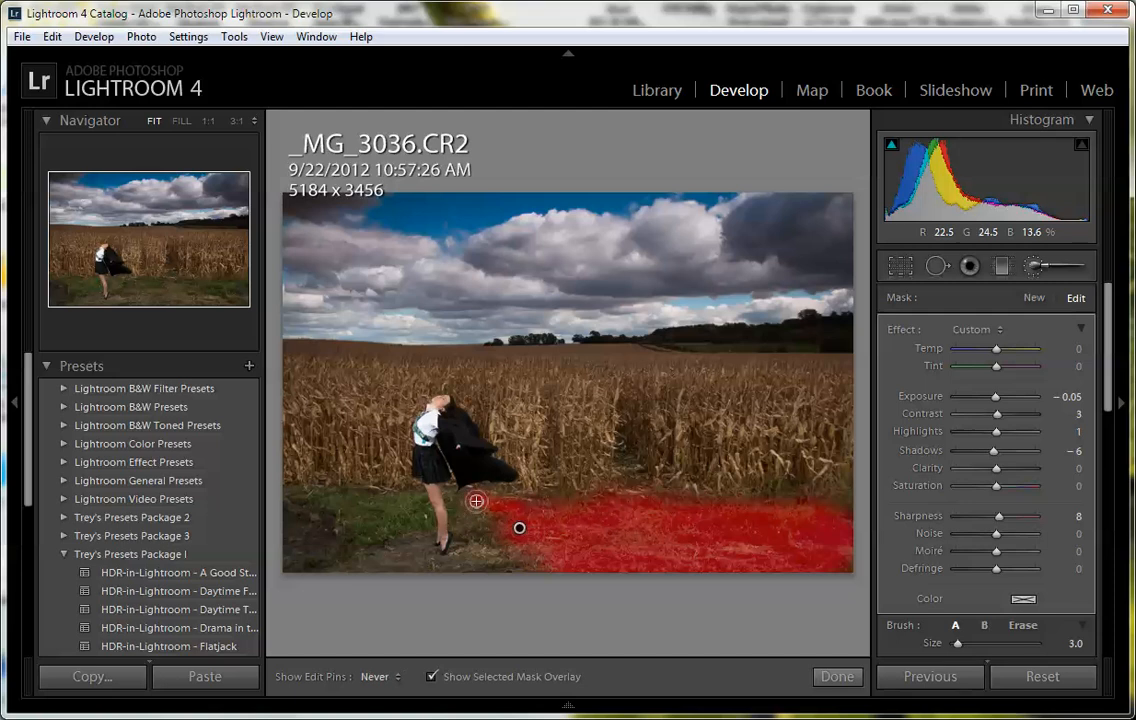
{"action": "mouse_move", "coordinate": [457, 502]}
{"action": "left_mouse_down"}
{"action": "mouse_move", "coordinate": [452, 572]}
{"action": "mouse_move", "coordinate": [474, 552]}
{"action": "mouse_move", "coordinate": [495, 558]}
{"action": "mouse_move", "coordinate": [463, 563]}
{"action": "mouse_move", "coordinate": [533, 568]}
{"action": "mouse_move", "coordinate": [472, 574]}
{"action": "mouse_move", "coordinate": [513, 556]}
{"action": "mouse_move", "coordinate": [473, 522]}
{"action": "left_mouse_up"}
{"action": "key", "text": "h"}
Mask the grass edge beside the woman's leg with a size 2 brush and fill the remaining gaps at size 5
{"action": "key", "text": "bracketleft"}
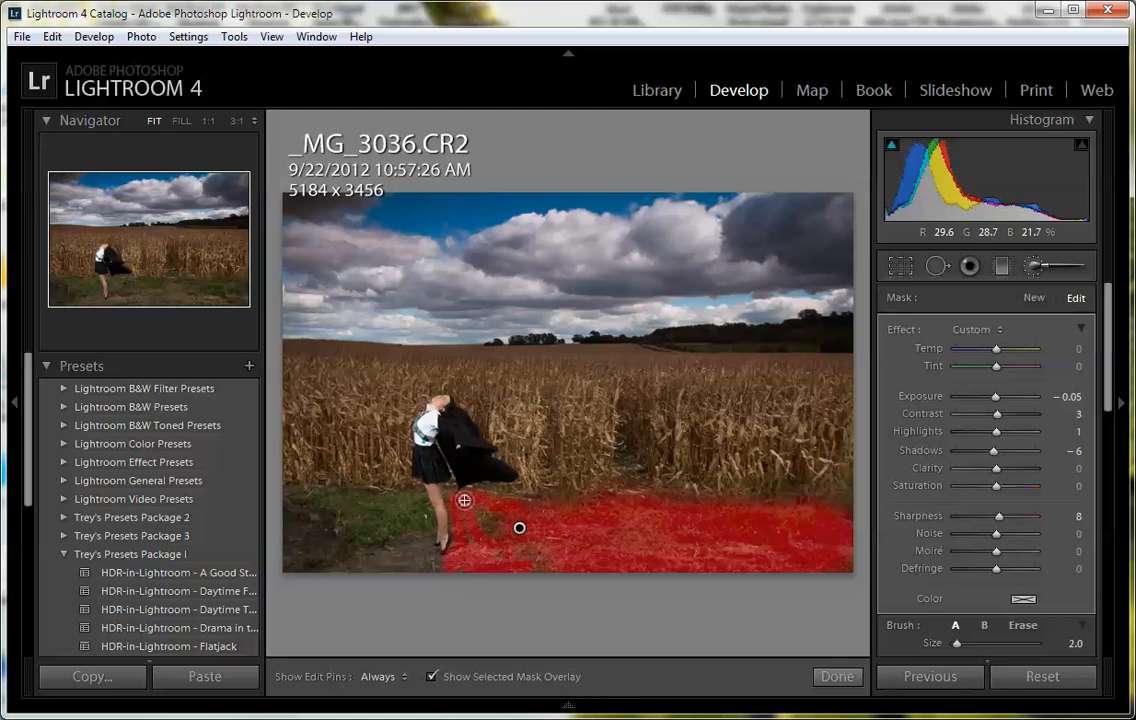
{"action": "key", "text": "h"}
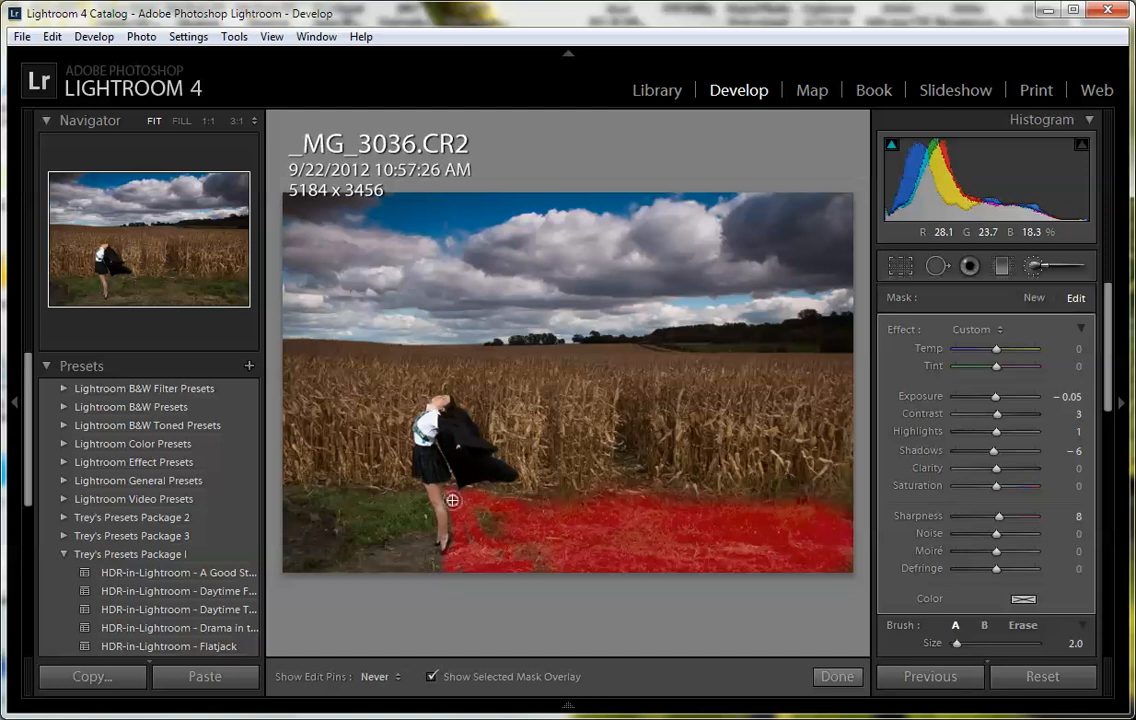
{"action": "key", "text": "h"}
{"action": "key", "text": "bracketright"}
{"action": "key", "text": "bracketright"}
{"action": "key", "text": "bracketright"}
{"action": "key", "text": "h"}
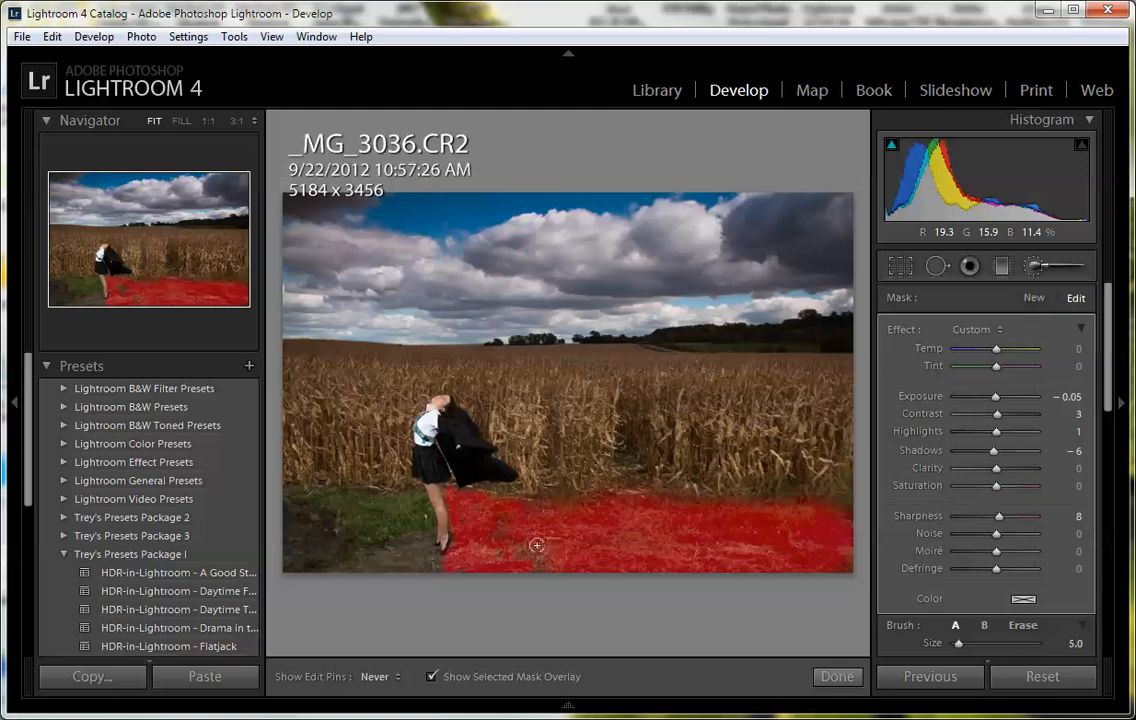
{"action": "key", "text": "h"}
Paint the ground on the woman's left side at size 5, and refine the mask around her feet at size 2
{"action": "key", "text": "h"}
{"action": "mouse_move", "coordinate": [268, 490]}
{"action": "left_mouse_down"}
{"action": "mouse_move", "coordinate": [395, 497]}
{"action": "mouse_move", "coordinate": [421, 567]}
{"action": "mouse_move", "coordinate": [294, 563]}
{"action": "mouse_move", "coordinate": [286, 526]}
{"action": "mouse_move", "coordinate": [330, 535]}
{"action": "mouse_move", "coordinate": [375, 515]}
{"action": "mouse_move", "coordinate": [340, 545]}
{"action": "mouse_move", "coordinate": [296, 541]}
{"action": "mouse_move", "coordinate": [393, 553]}
{"action": "mouse_move", "coordinate": [322, 522]}
{"action": "mouse_move", "coordinate": [383, 516]}
{"action": "left_mouse_up"}
{"action": "key", "text": "h"}
{"action": "scroll", "coordinate": [396, 505], "scroll_direction": "down", "scroll_amount": 3}
{"action": "key", "text": "h"}
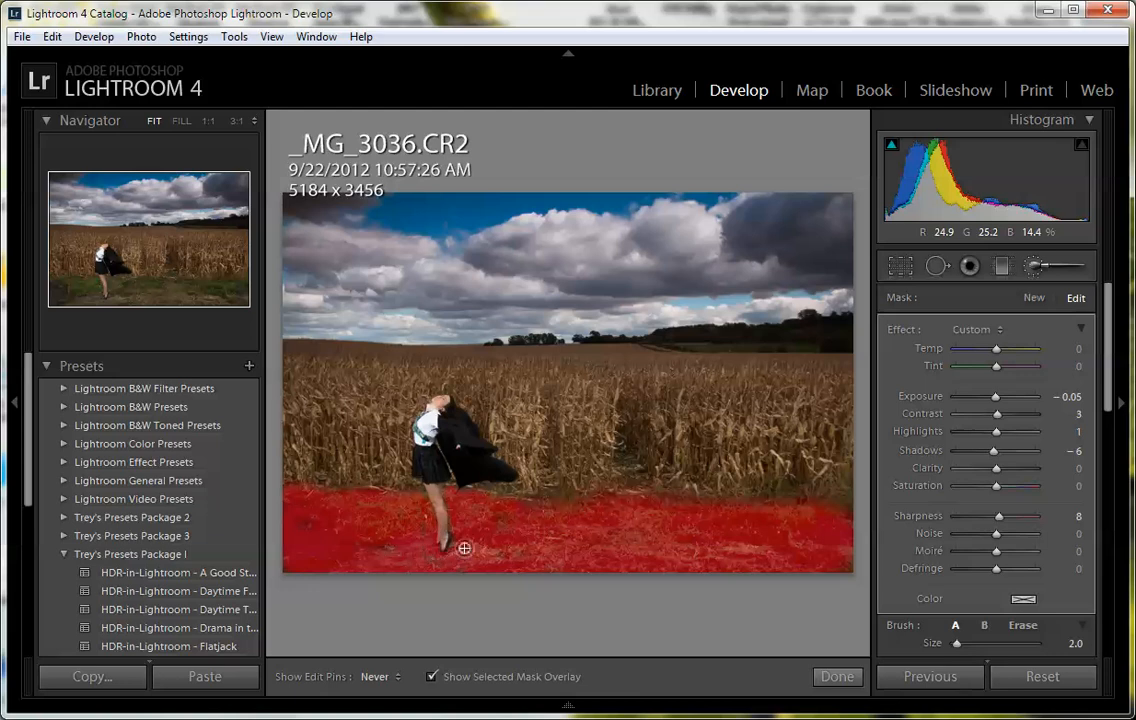
{"action": "left_click_drag", "start_coordinate": [449, 567], "coordinate": [415, 550]}
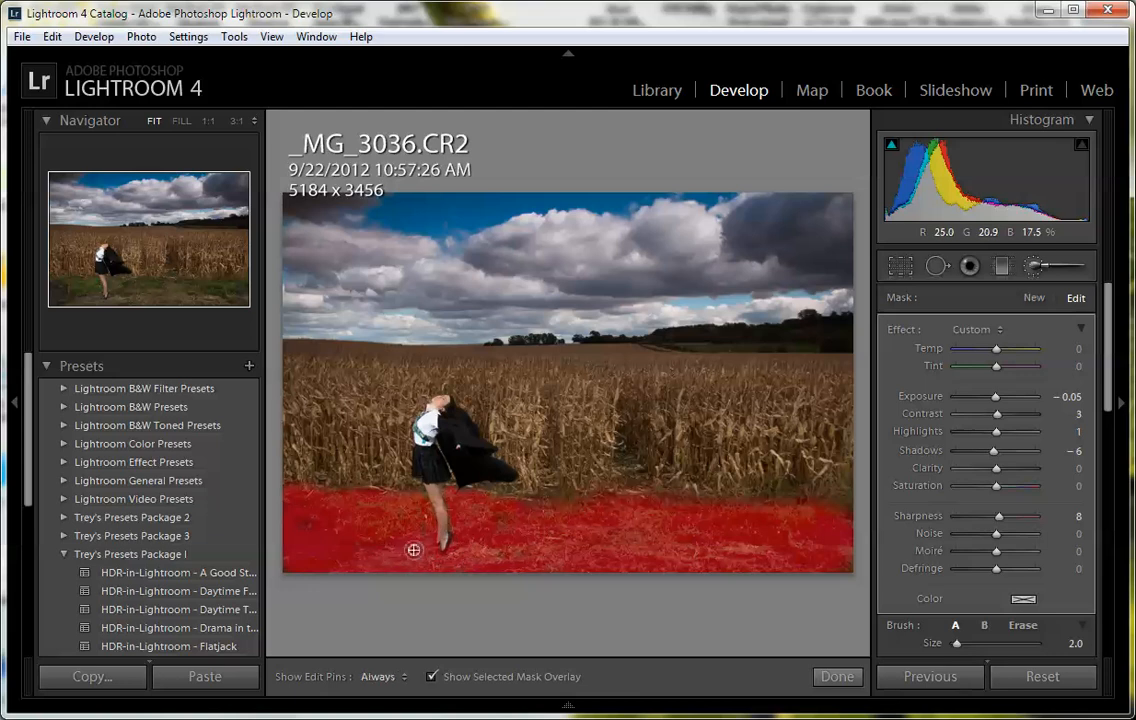
{"action": "left_click_drag", "start_coordinate": [319, 531], "coordinate": [313, 518]}
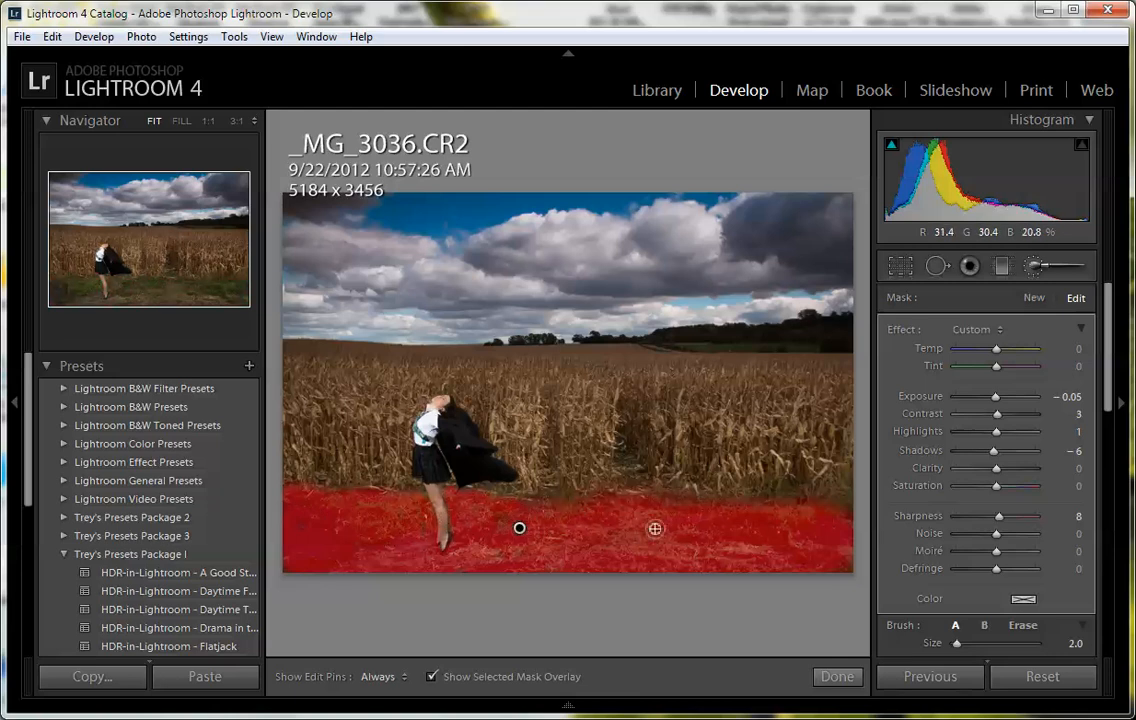
Hide the mask overlay and set the ground mask's Exposure to −3.36
{"action": "key", "text": "o"}
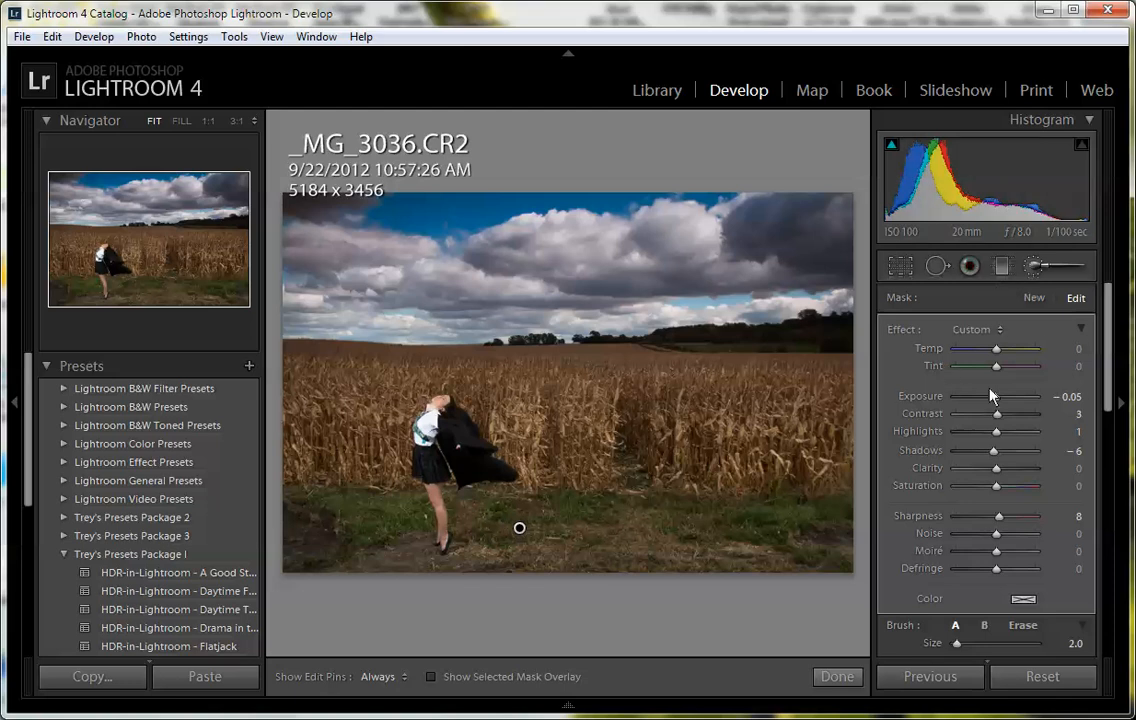
{"action": "left_click_drag", "start_coordinate": [992, 396], "coordinate": [960, 416]}
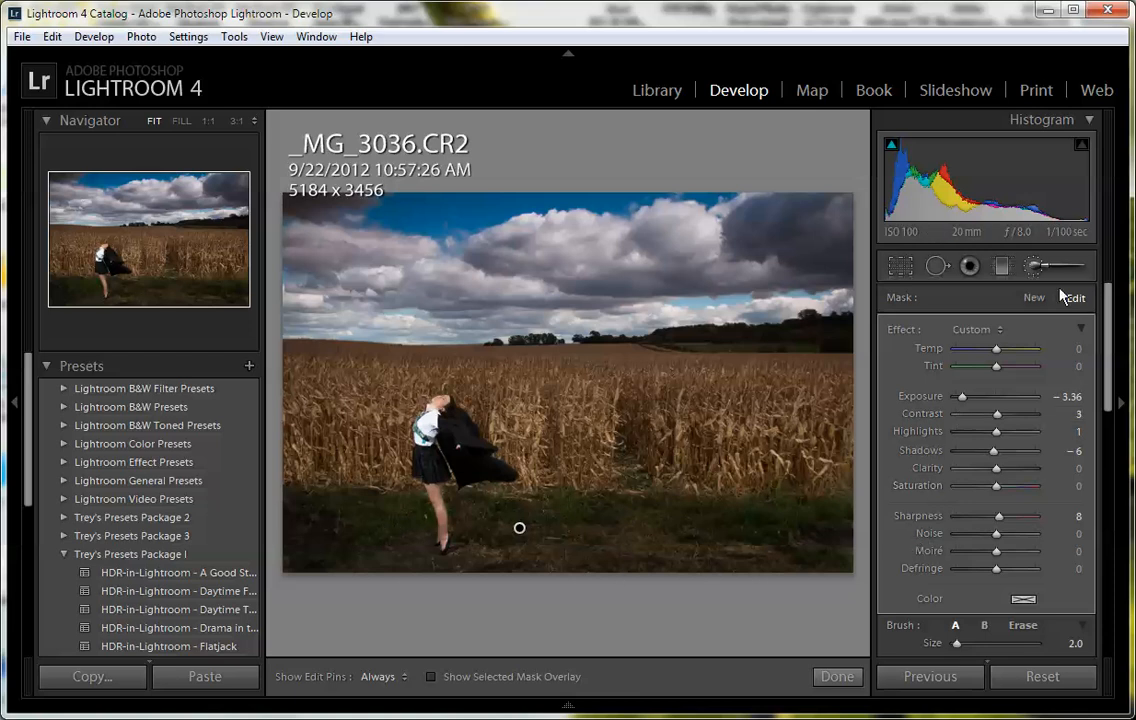
Start a new brush mask and paint the green grass on both sides of the woman with a size 5 brush
{"action": "left_click", "coordinate": [1029, 298]}
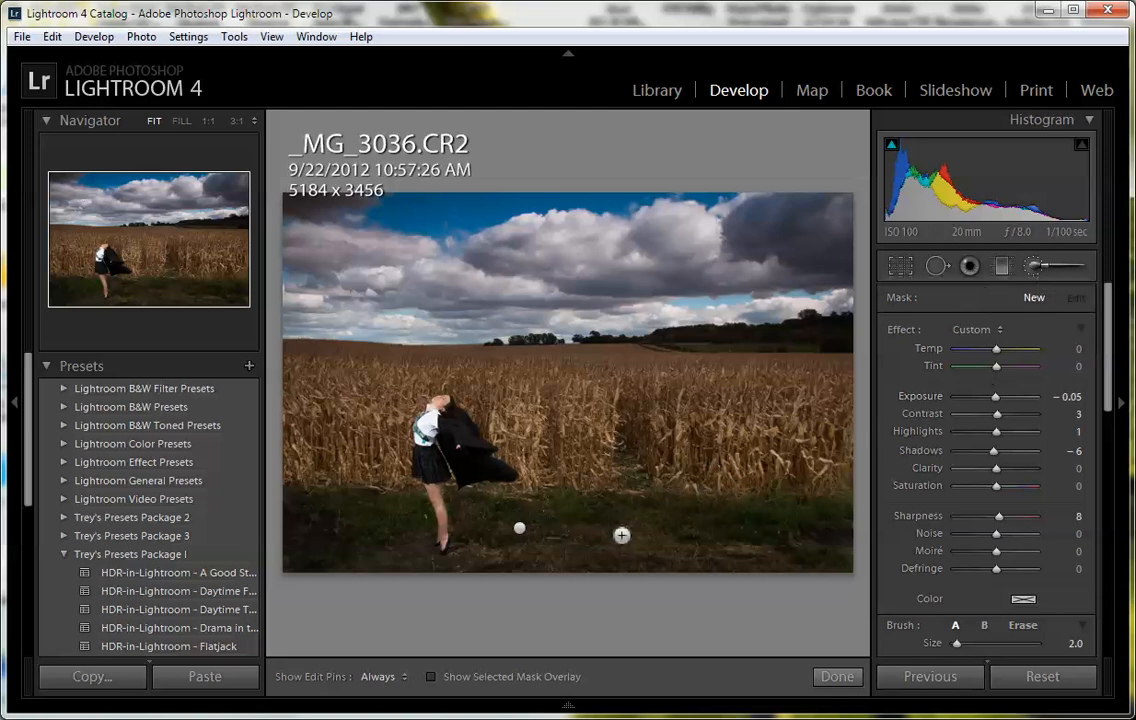
{"action": "scroll", "coordinate": [597, 518], "scroll_direction": "up", "scroll_amount": 3}
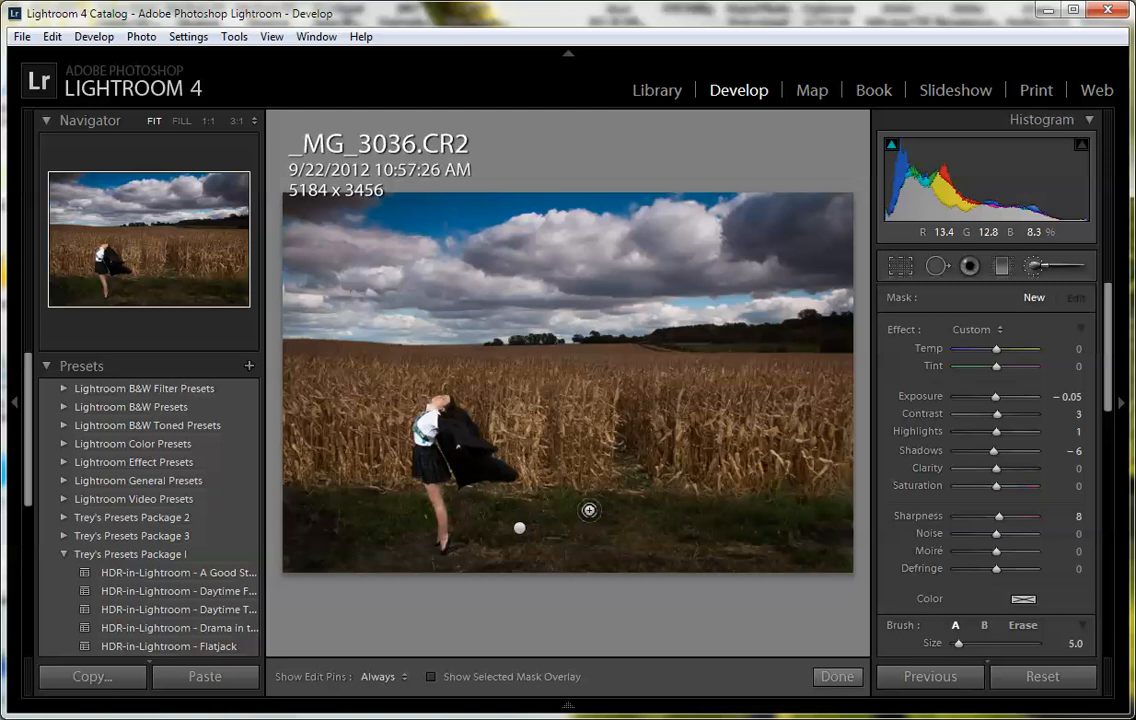
{"action": "key", "text": "h"}
{"action": "key", "text": "h"}
{"action": "key", "text": "h"}
{"action": "mouse_move", "coordinate": [624, 512]}
{"action": "left_mouse_down"}
{"action": "mouse_move", "coordinate": [668, 496]}
{"action": "mouse_move", "coordinate": [685, 530]}
{"action": "mouse_move", "coordinate": [783, 516]}
{"action": "mouse_move", "coordinate": [787, 548]}
{"action": "left_mouse_up"}
{"action": "mouse_move", "coordinate": [408, 525]}
{"action": "left_mouse_down"}
{"action": "mouse_move", "coordinate": [327, 500]}
{"action": "mouse_move", "coordinate": [407, 503]}
{"action": "mouse_move", "coordinate": [347, 535]}
{"action": "mouse_move", "coordinate": [398, 537]}
{"action": "left_mouse_up"}
{"action": "key", "text": "h"}
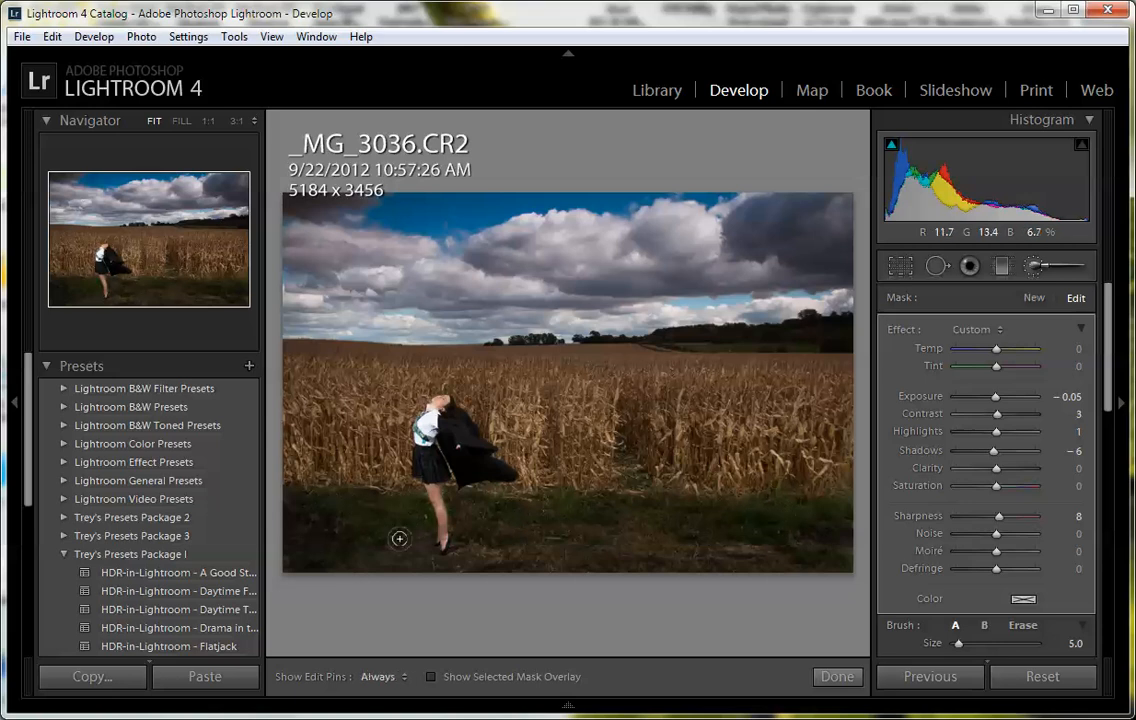
Set the grass mask's Exposure to 1.24, Saturation to 40 and Clarity to 24
{"action": "left_click_drag", "start_coordinate": [1002, 395], "coordinate": [1014, 396]}
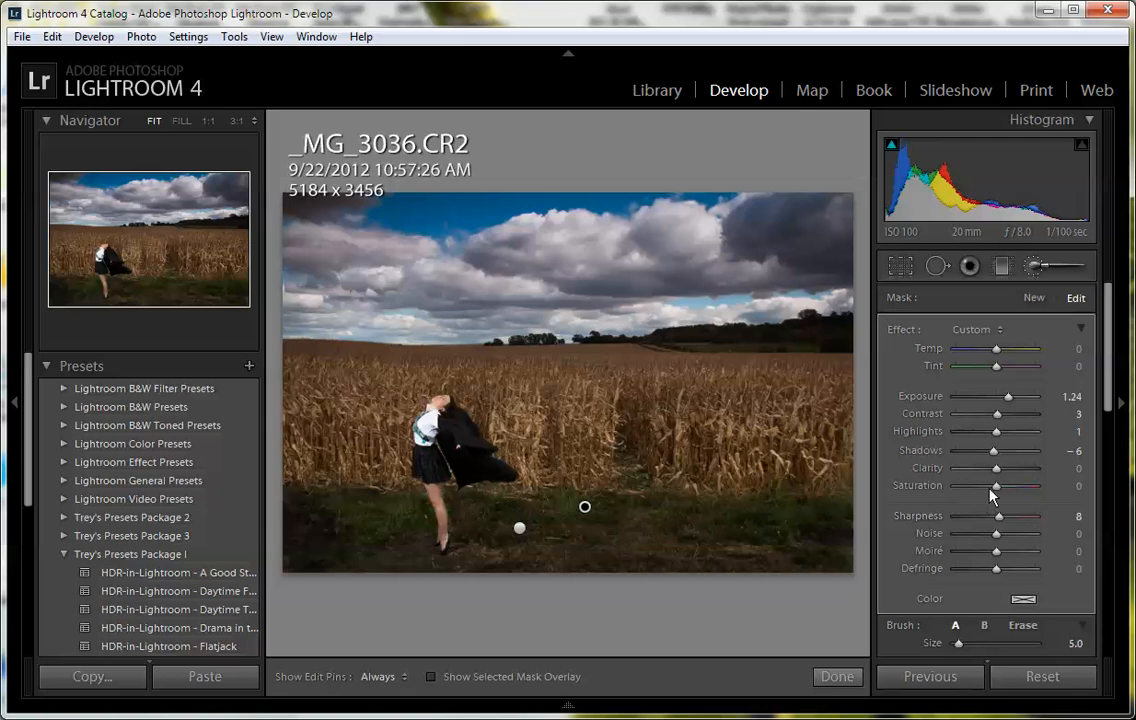
{"action": "mouse_move", "coordinate": [1000, 485]}
{"action": "left_mouse_down"}
{"action": "mouse_move", "coordinate": [1019, 487]}
{"action": "mouse_move", "coordinate": [1008, 475]}
{"action": "left_mouse_up"}
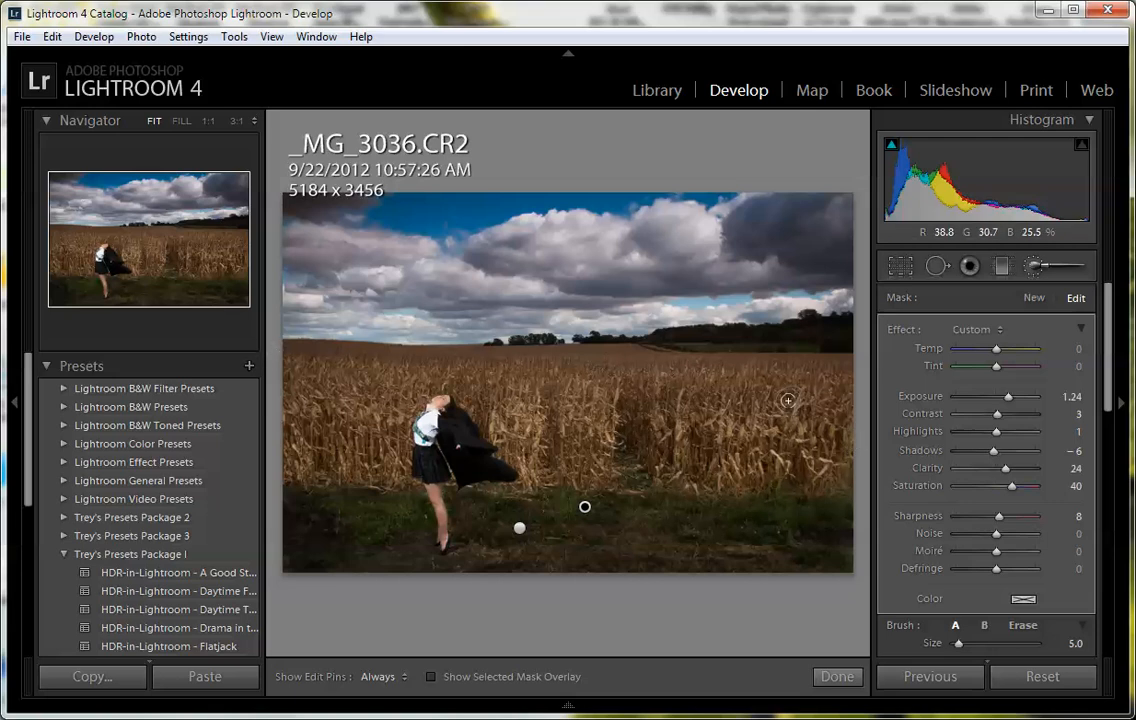
Start a new brush mask with Exposure −1.79 and paint the distant field below the horizon at size 3
{"action": "left_click", "coordinate": [1038, 300]}
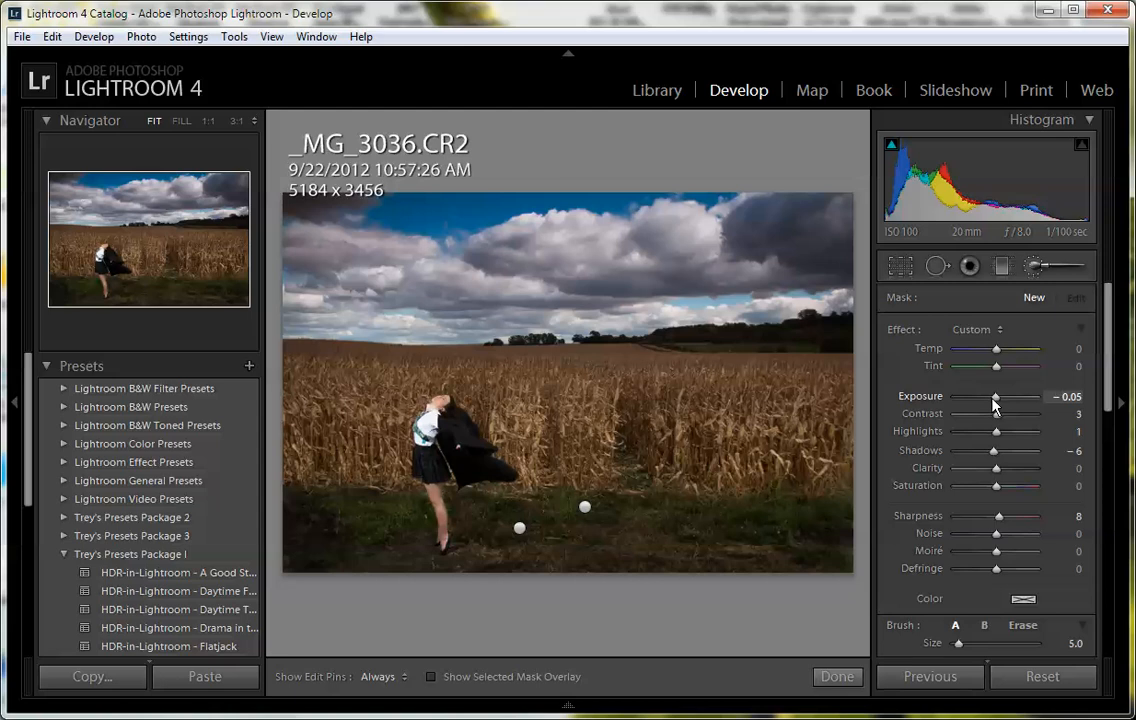
{"action": "left_click_drag", "start_coordinate": [988, 399], "coordinate": [976, 397]}
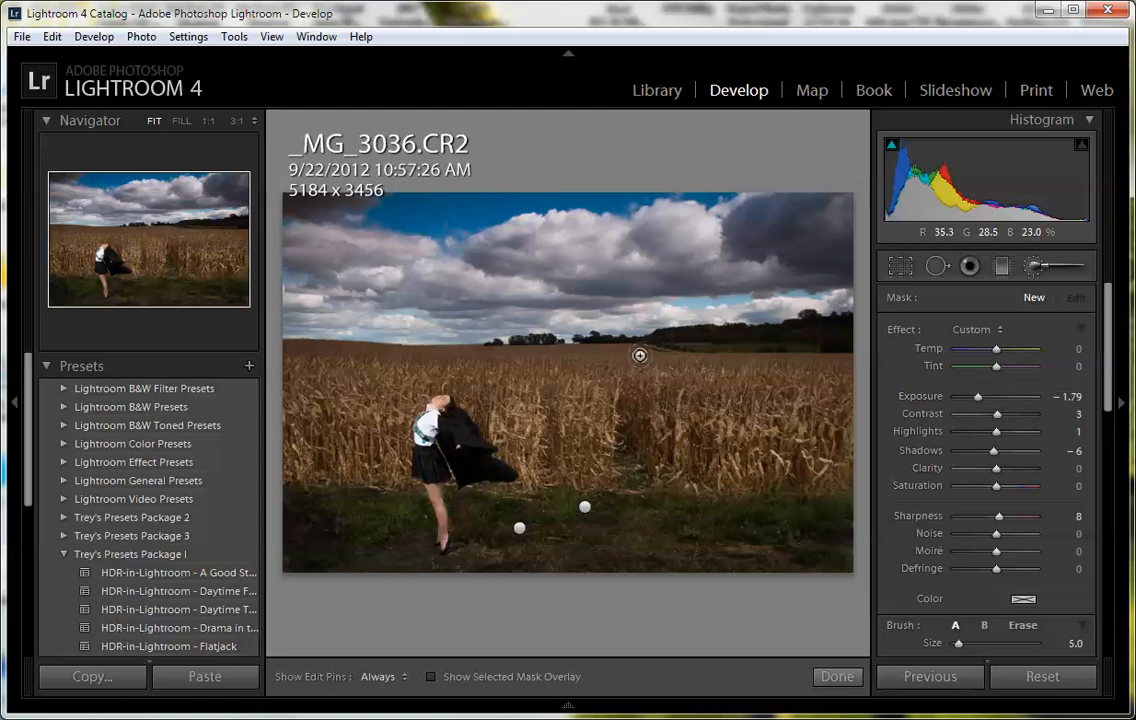
{"action": "key", "text": "bracketleft"}
{"action": "key", "text": "bracketleft"}
{"action": "key", "text": "h"}
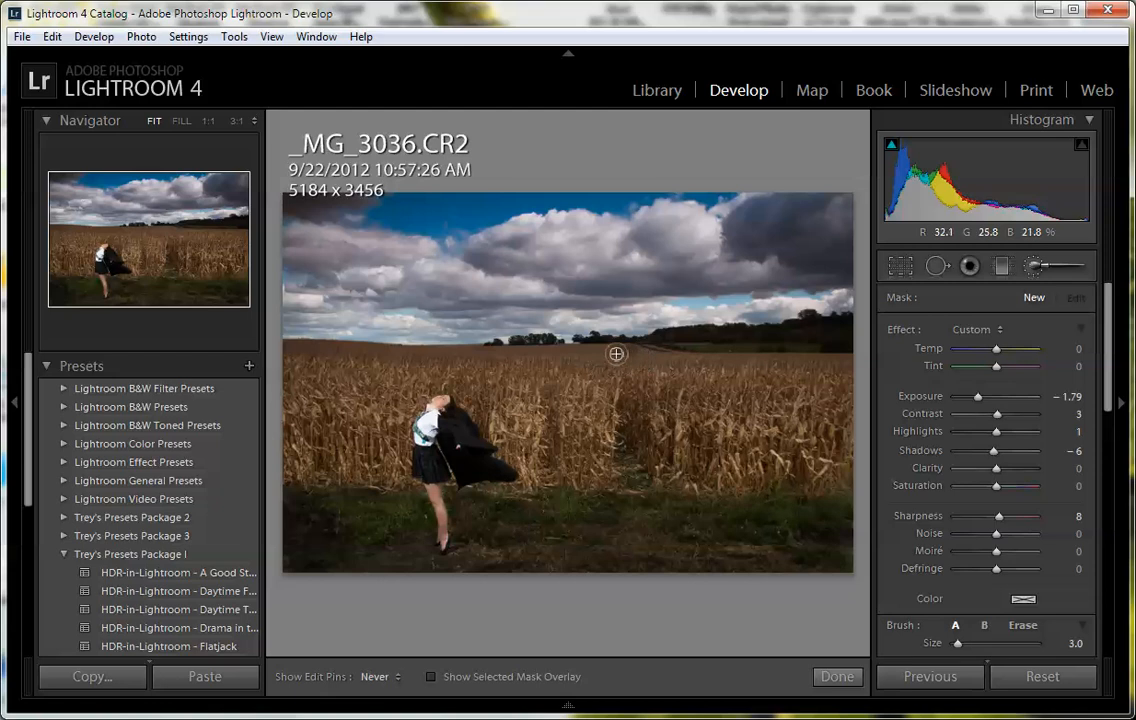
{"action": "left_click_drag", "start_coordinate": [613, 354], "coordinate": [827, 358]}
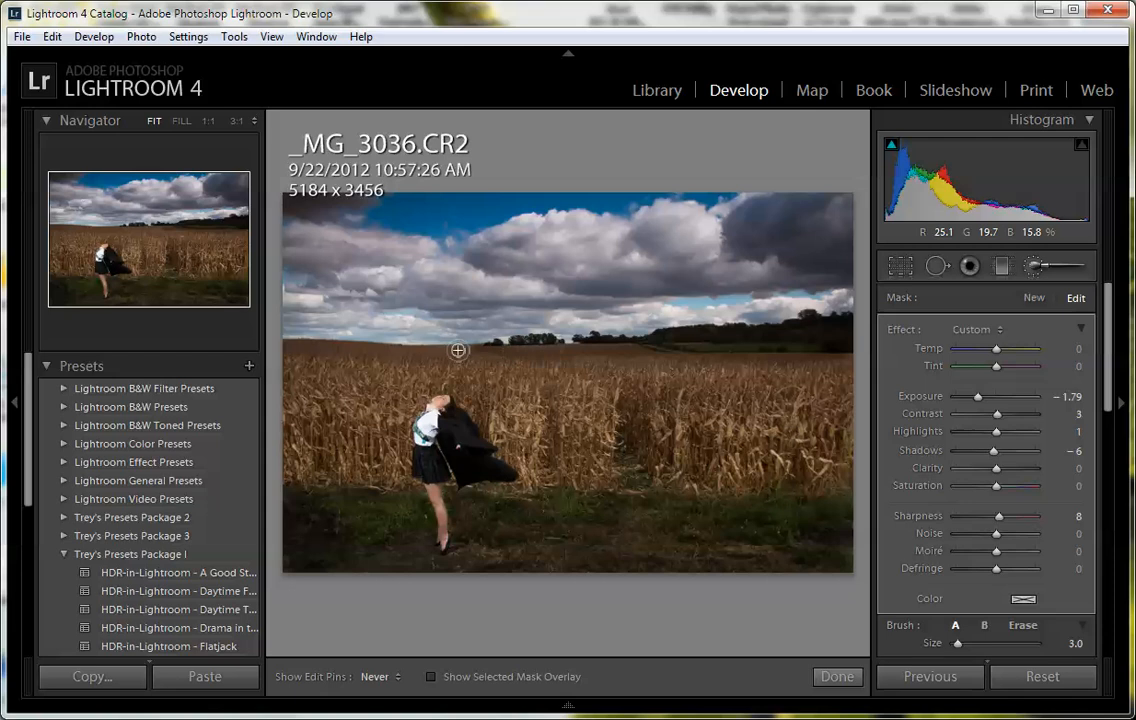
{"action": "mouse_move", "coordinate": [422, 353]}
{"action": "left_mouse_down"}
{"action": "mouse_move", "coordinate": [276, 348]}
{"action": "mouse_move", "coordinate": [642, 352]}
{"action": "mouse_move", "coordinate": [540, 358]}
{"action": "mouse_move", "coordinate": [577, 368]}
{"action": "mouse_move", "coordinate": [852, 361]}
{"action": "left_mouse_up"}
{"action": "left_click", "coordinate": [632, 352]}
{"action": "left_click_drag", "start_coordinate": [670, 362], "coordinate": [545, 355]}
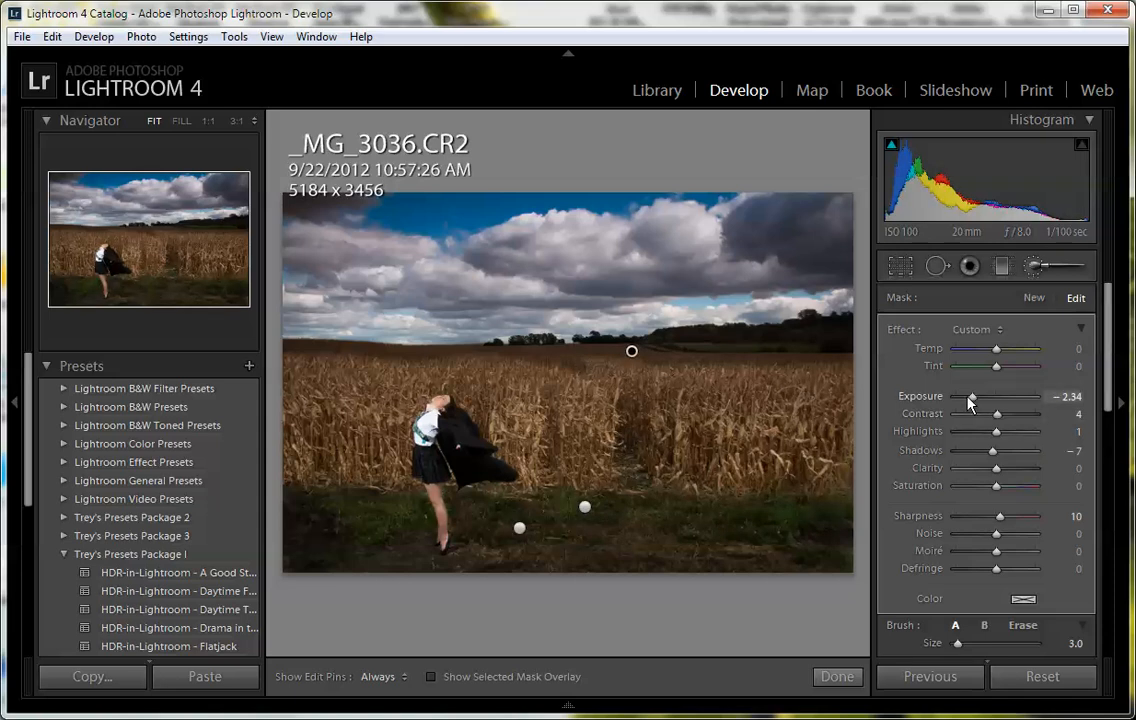
Set the distant field mask's Exposure to −2.62, Saturation to 31 and Clarity to 36
{"action": "left_click_drag", "start_coordinate": [973, 400], "coordinate": [969, 400]}
{"action": "mouse_move", "coordinate": [997, 487]}
{"action": "left_mouse_down"}
{"action": "mouse_move", "coordinate": [1009, 489]}
{"action": "mouse_move", "coordinate": [998, 471]}
{"action": "mouse_move", "coordinate": [1011, 472]}
{"action": "left_mouse_up"}
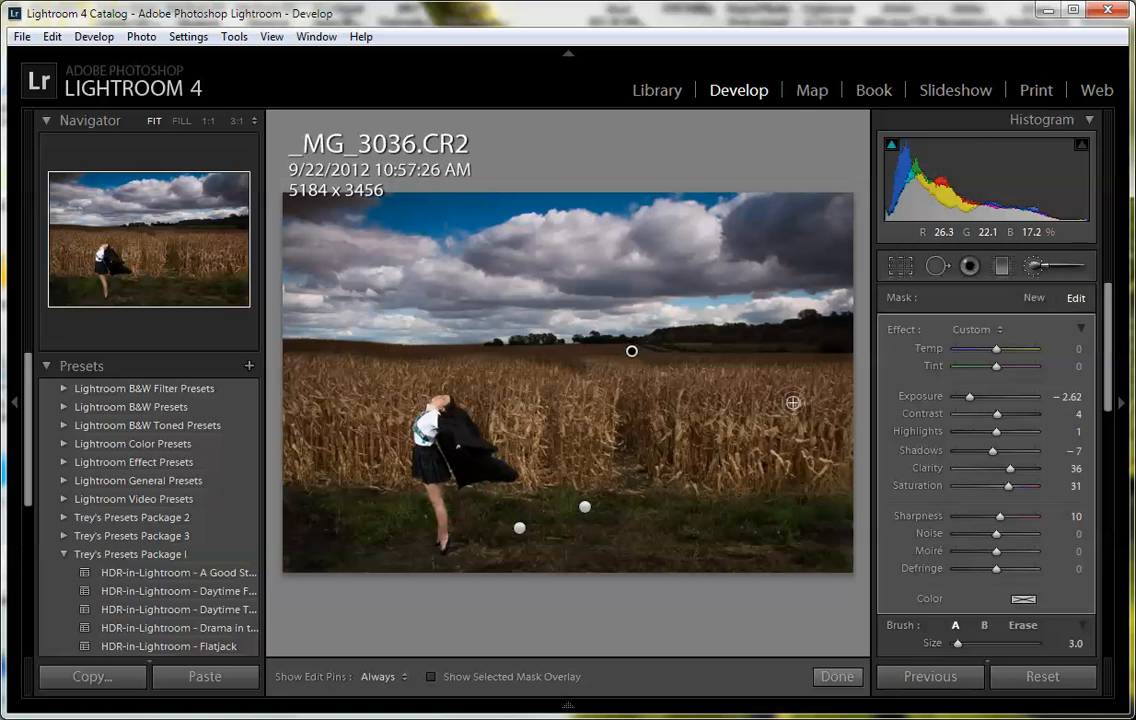
Start a new brush mask with Exposure 1.24 and paint the corn stalks on both sides of the woman at size 7
{"action": "left_click", "coordinate": [1032, 298]}
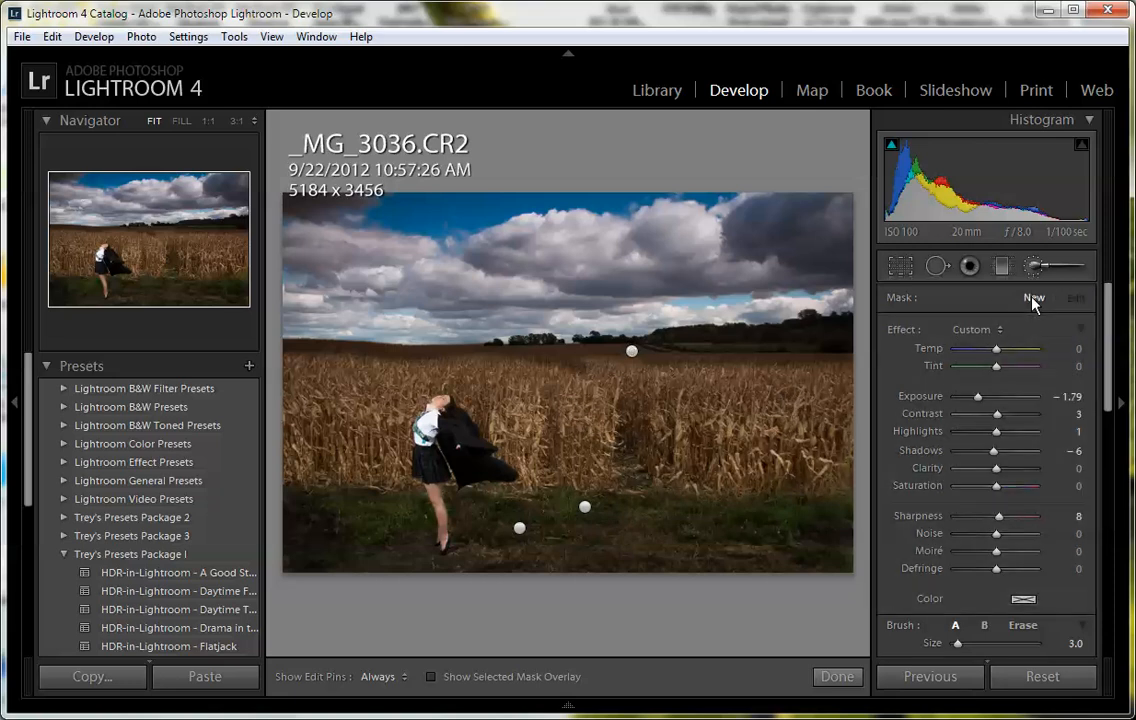
{"action": "left_click_drag", "start_coordinate": [978, 398], "coordinate": [1008, 398]}
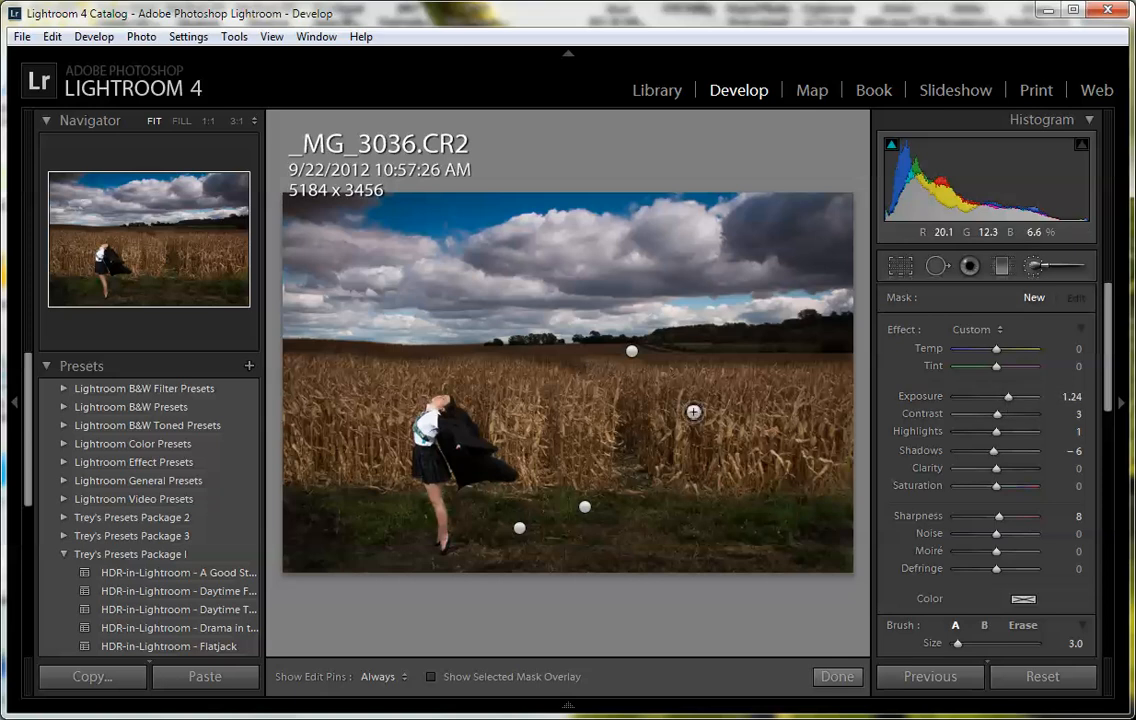
{"action": "scroll", "coordinate": [688, 408], "scroll_direction": "up", "scroll_amount": 4}
{"action": "key", "text": "h"}
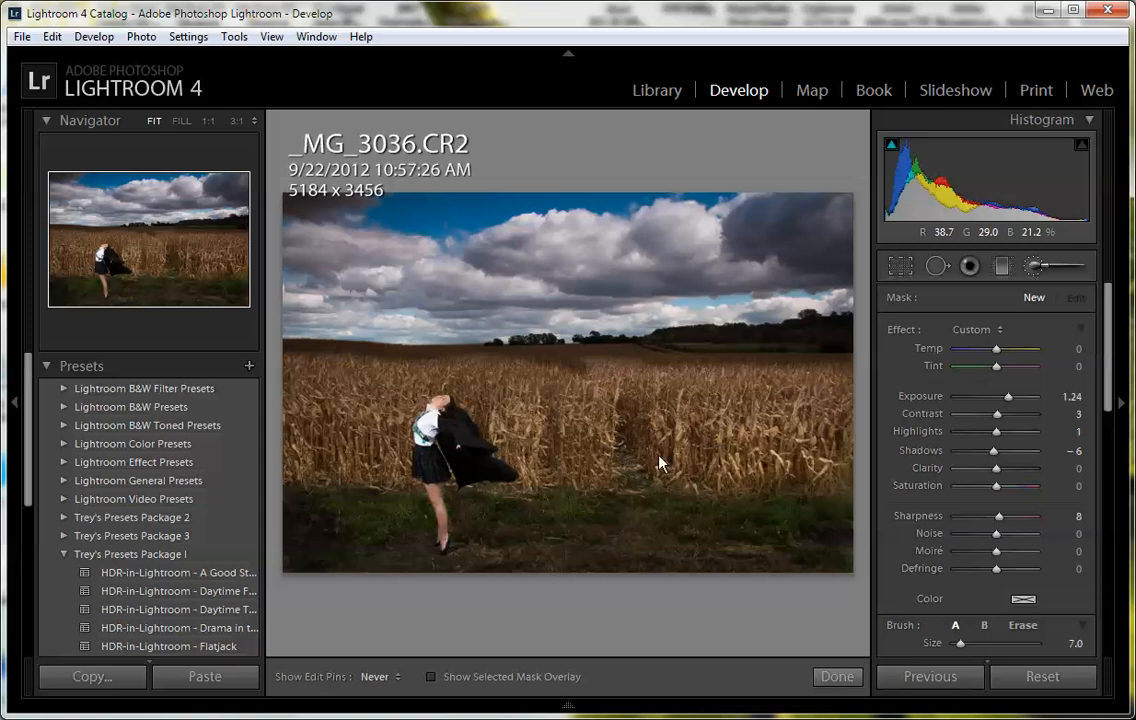
{"action": "key", "text": "h"}
{"action": "key", "text": "h"}
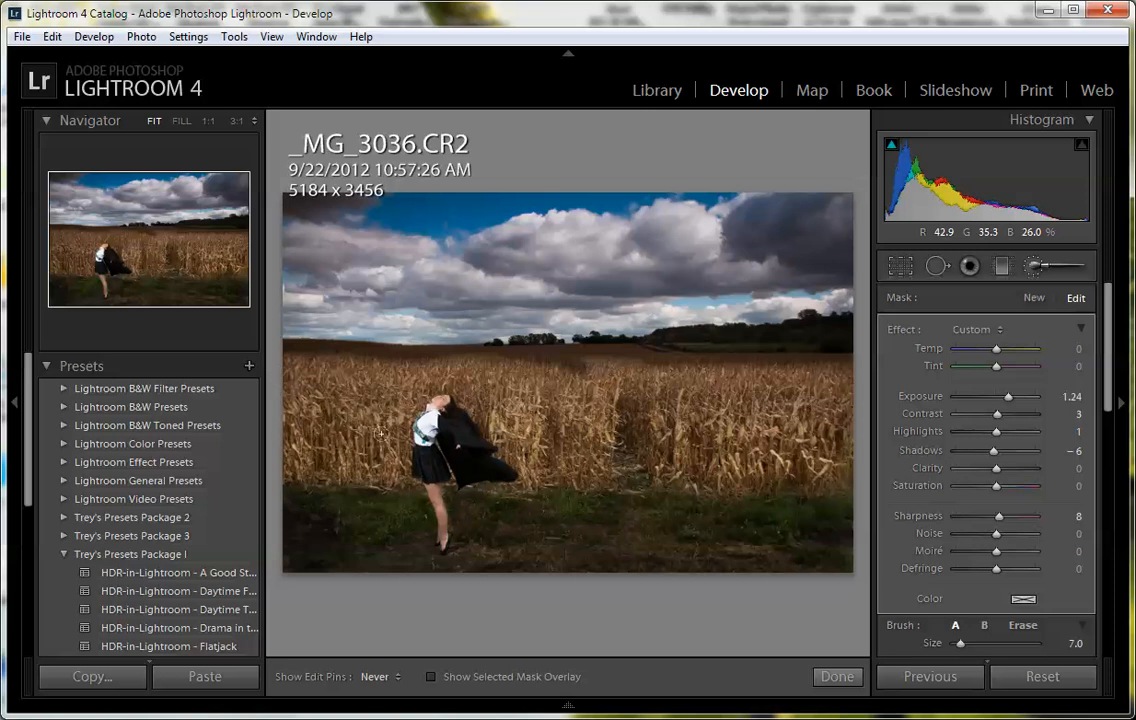
{"action": "key", "text": "h"}
{"action": "key", "text": "h"}
{"action": "key", "text": "h"}
{"action": "key", "text": "h"}
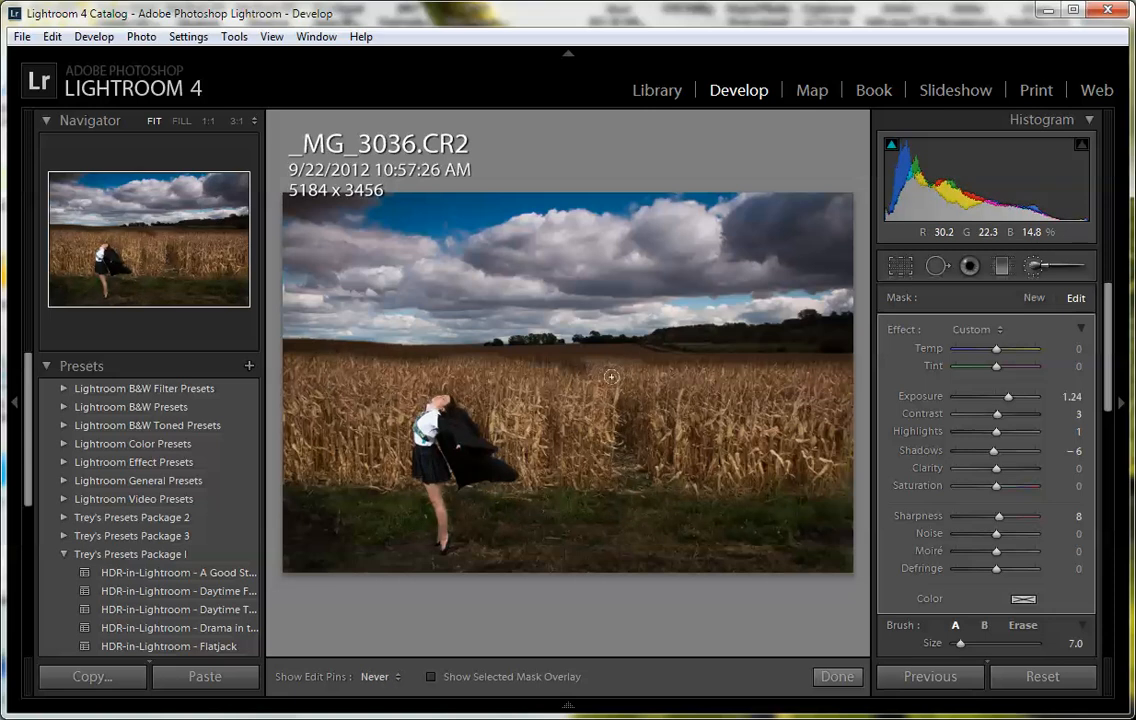
{"action": "key", "text": "h"}
{"action": "key", "text": "h"}
{"action": "key", "text": "h"}
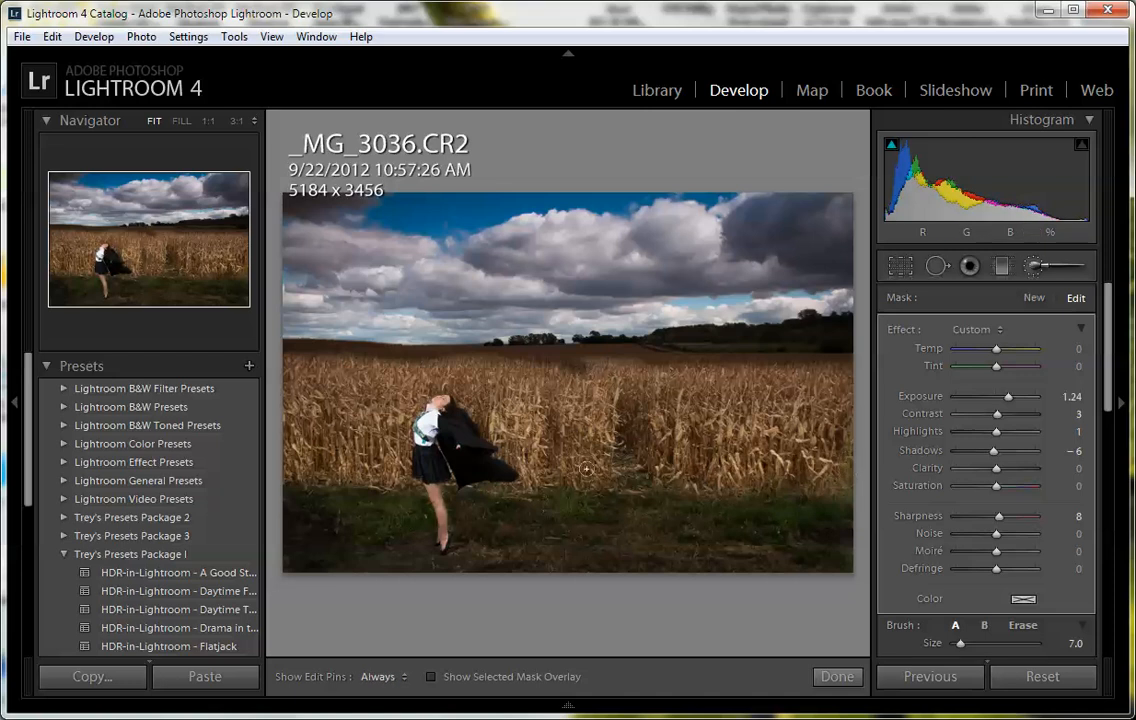
{"action": "key", "text": "h"}
{"action": "key", "text": "h"}
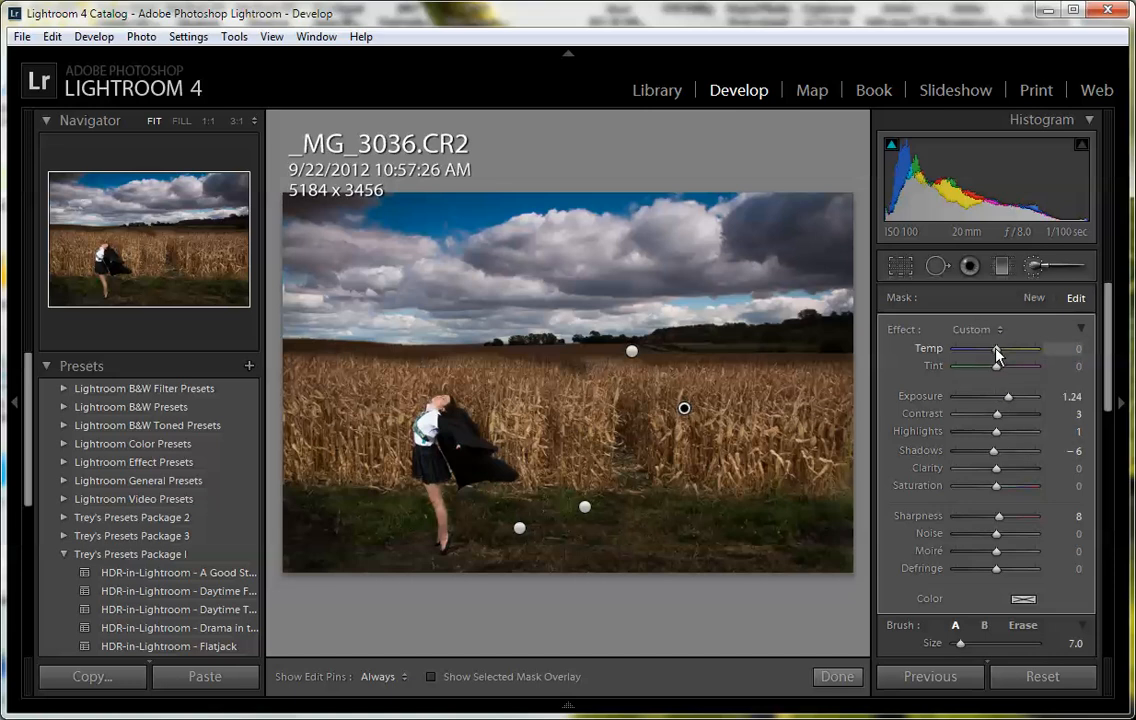
Warm the corn mask by setting its Temp to 43
{"action": "mouse_move", "coordinate": [997, 356]}
{"action": "left_mouse_down"}
{"action": "mouse_move", "coordinate": [1034, 360]}
{"action": "mouse_move", "coordinate": [1013, 357]}
{"action": "left_mouse_up"}
{"action": "left_click_drag", "start_coordinate": [1013, 357], "coordinate": [1014, 357]}
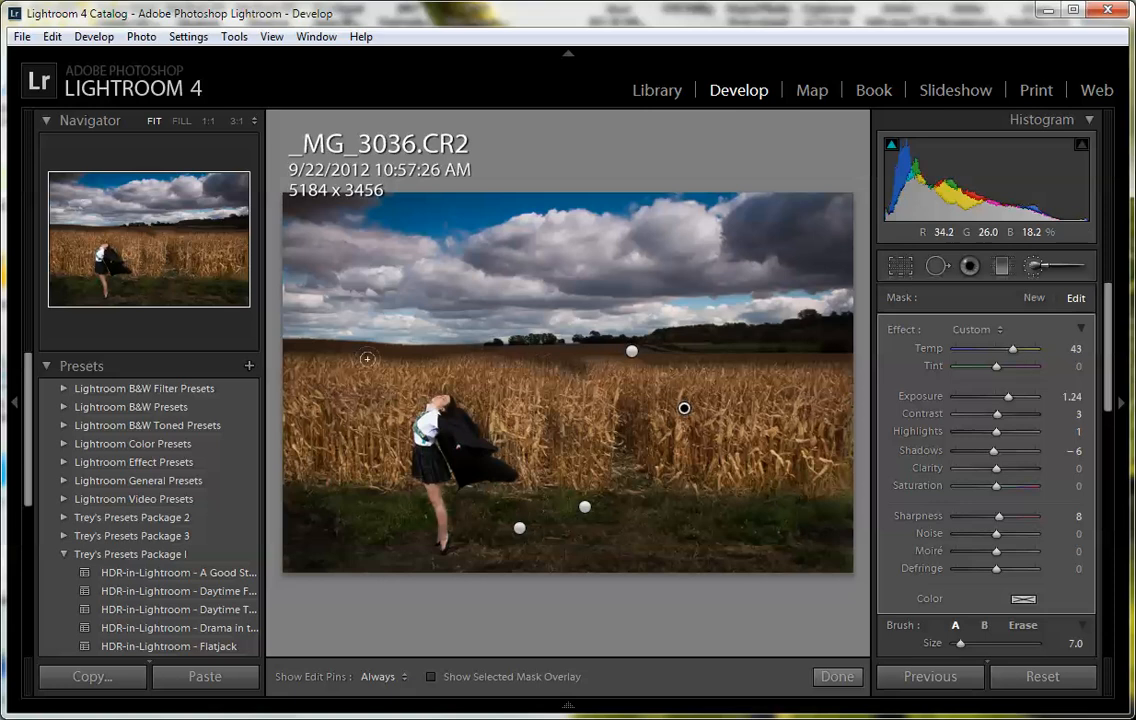
Reselect the distant field mask and set its Exposure to −1.33
{"action": "left_click", "coordinate": [631, 351]}
{"action": "mouse_move", "coordinate": [631, 351]}
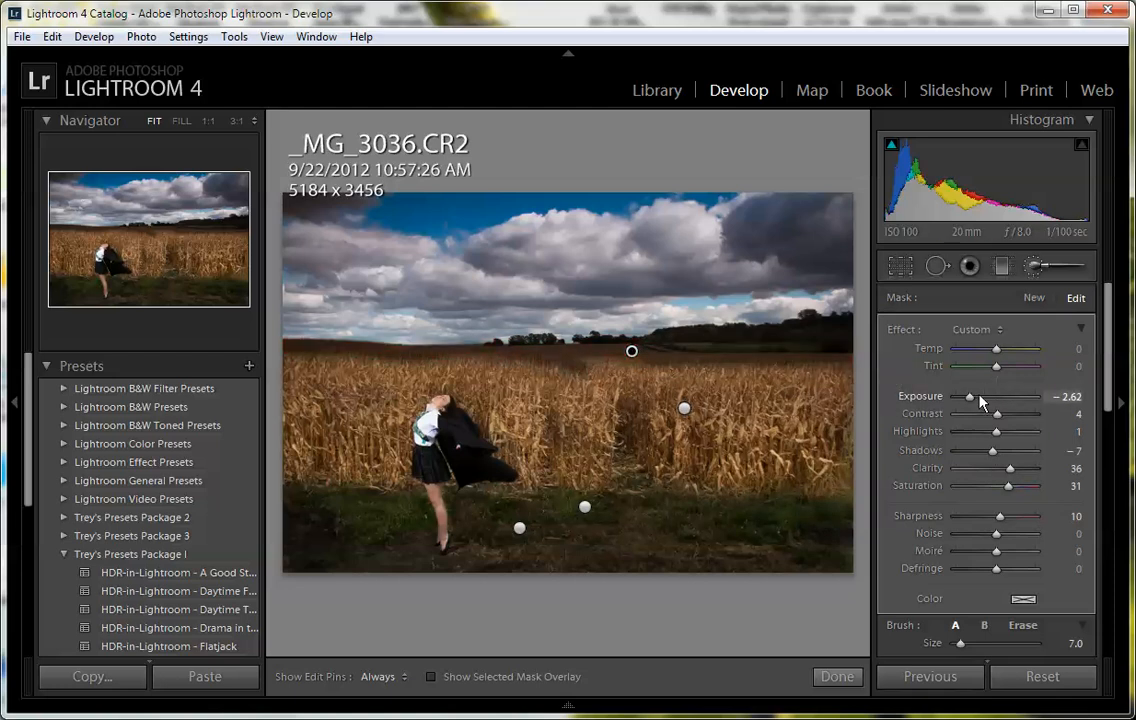
{"action": "left_click_drag", "start_coordinate": [972, 397], "coordinate": [986, 399]}
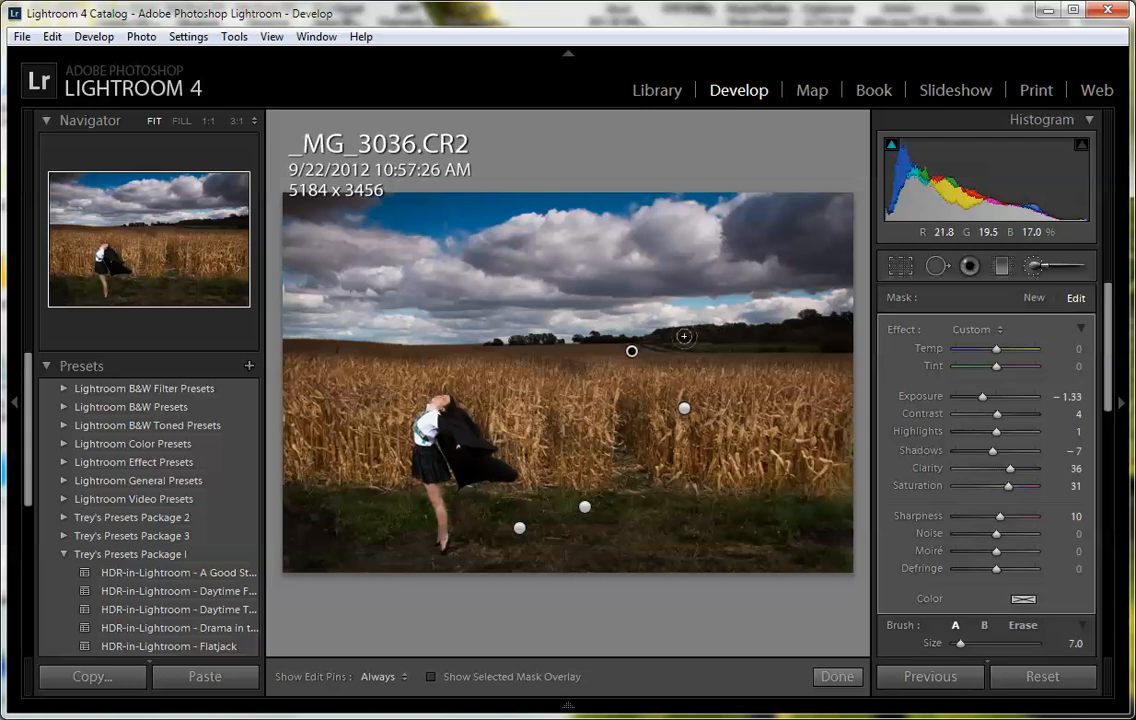
Start a new brush mask with Exposure 1.88, Contrast 10, Highlights 31, Shadows 10 and Clarity 49
{"action": "left_click", "coordinate": [1030, 300]}
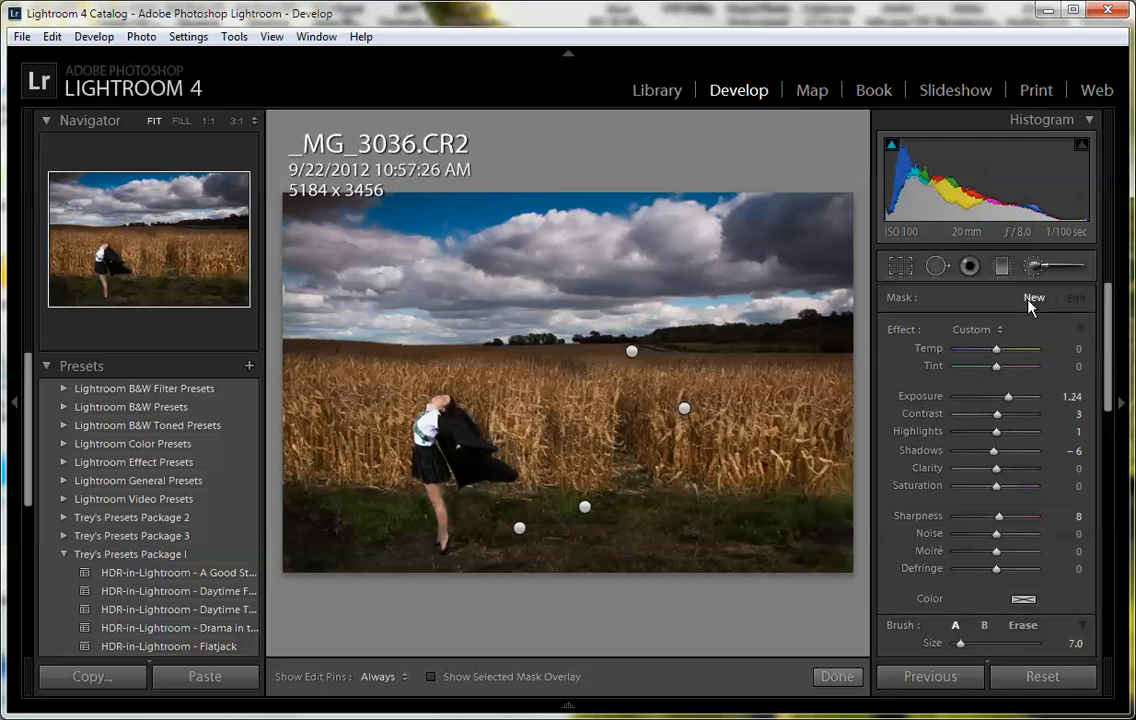
{"action": "left_click_drag", "start_coordinate": [1006, 398], "coordinate": [1015, 403]}
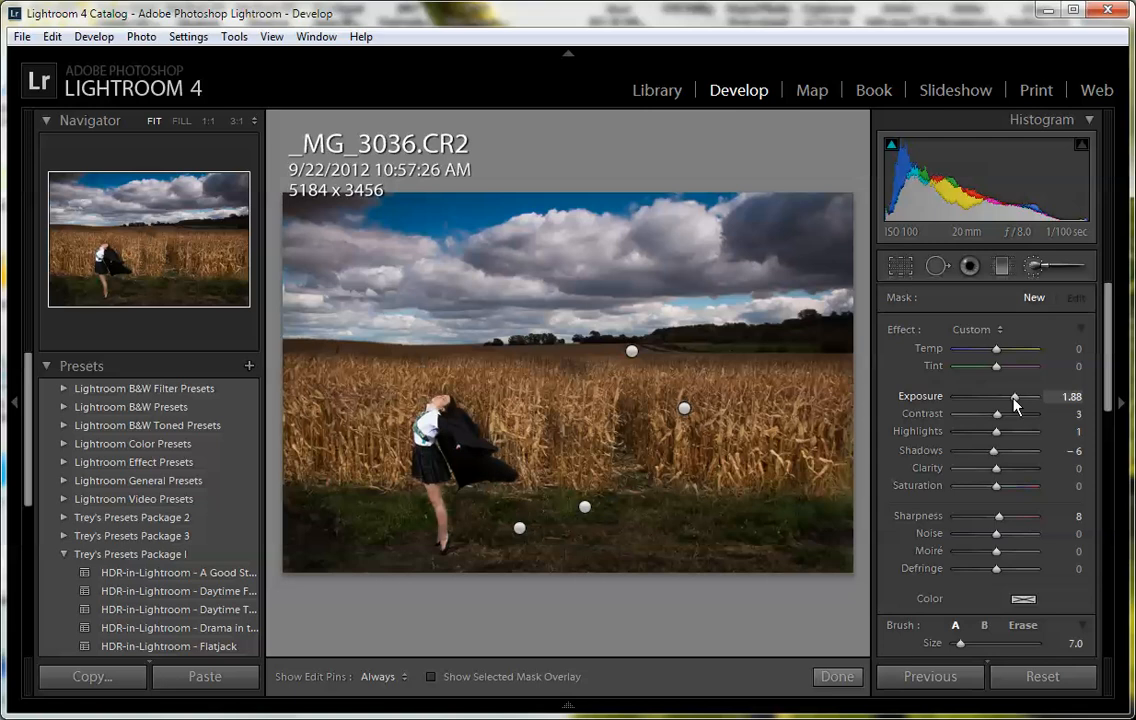
{"action": "left_click_drag", "start_coordinate": [998, 470], "coordinate": [1006, 421]}
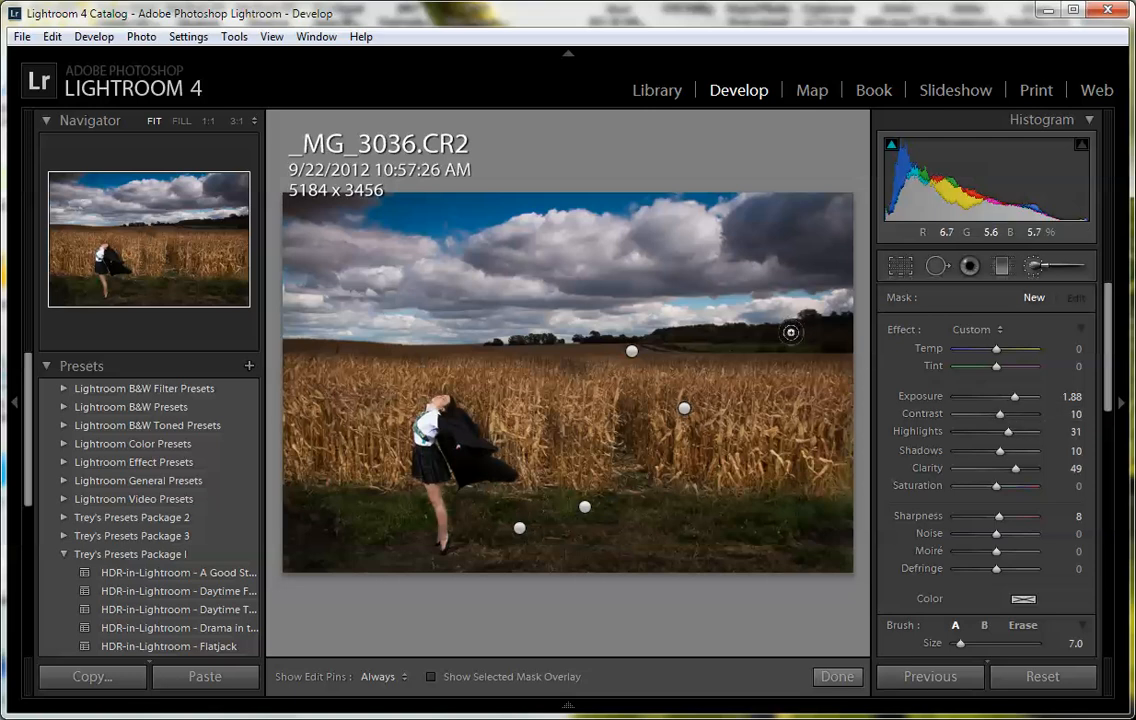
Paint the dark treeline along the horizon and the field strip below it, reducing the brush size to 2
{"action": "key", "text": "bracketleft"}
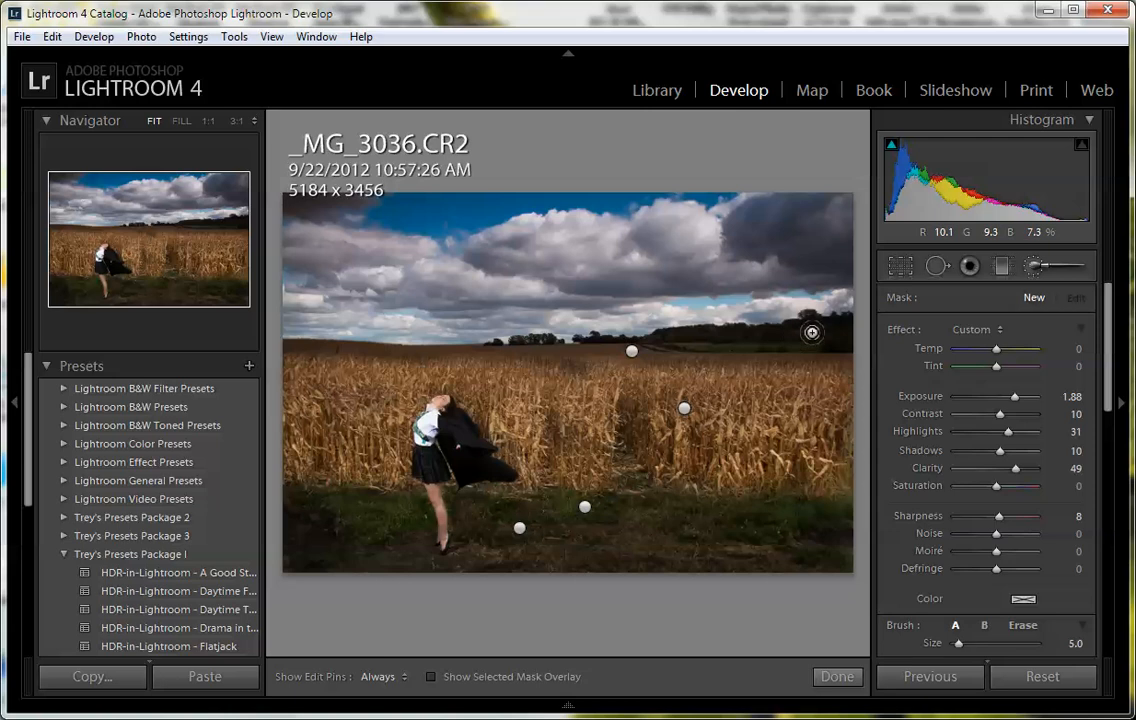
{"action": "key", "text": "h"}
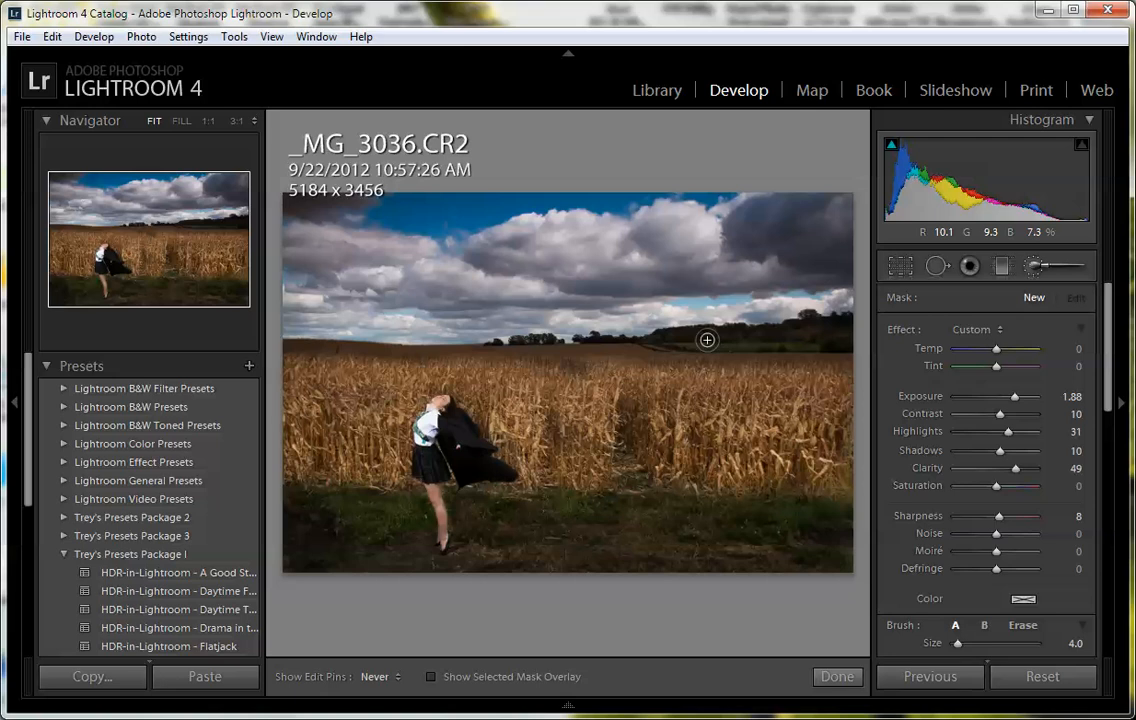
{"action": "key", "text": "h"}
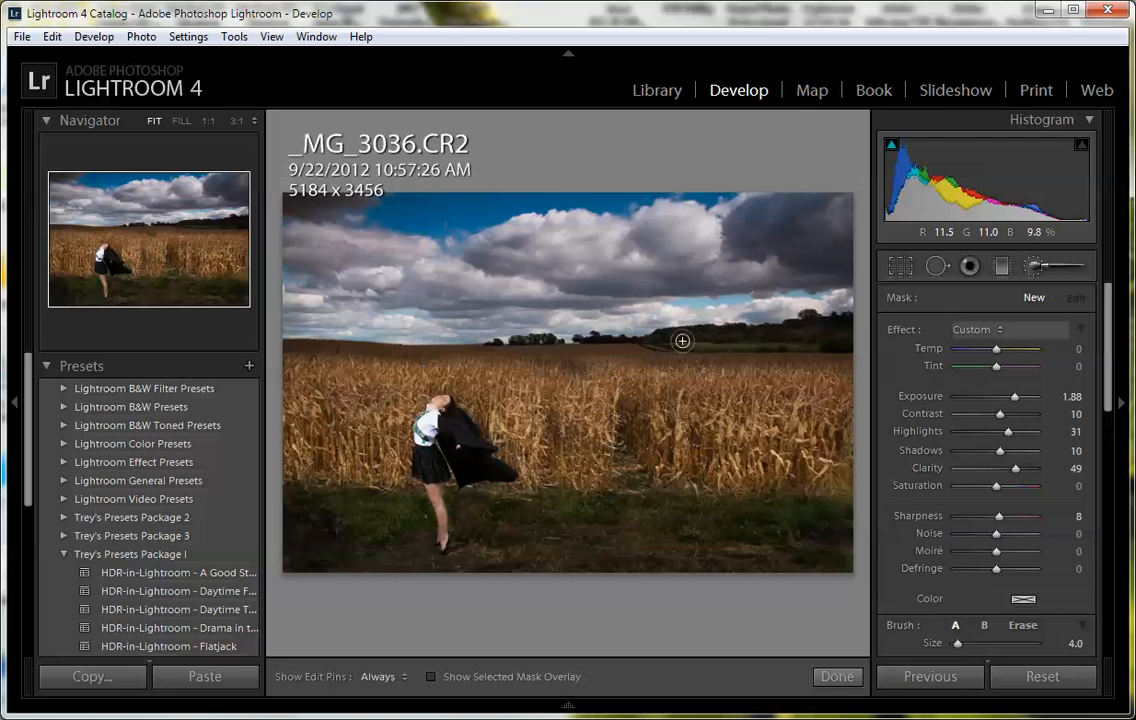
{"action": "key", "text": "bracketleft"}
{"action": "key", "text": "bracketleft"}
{"action": "key", "text": "h"}
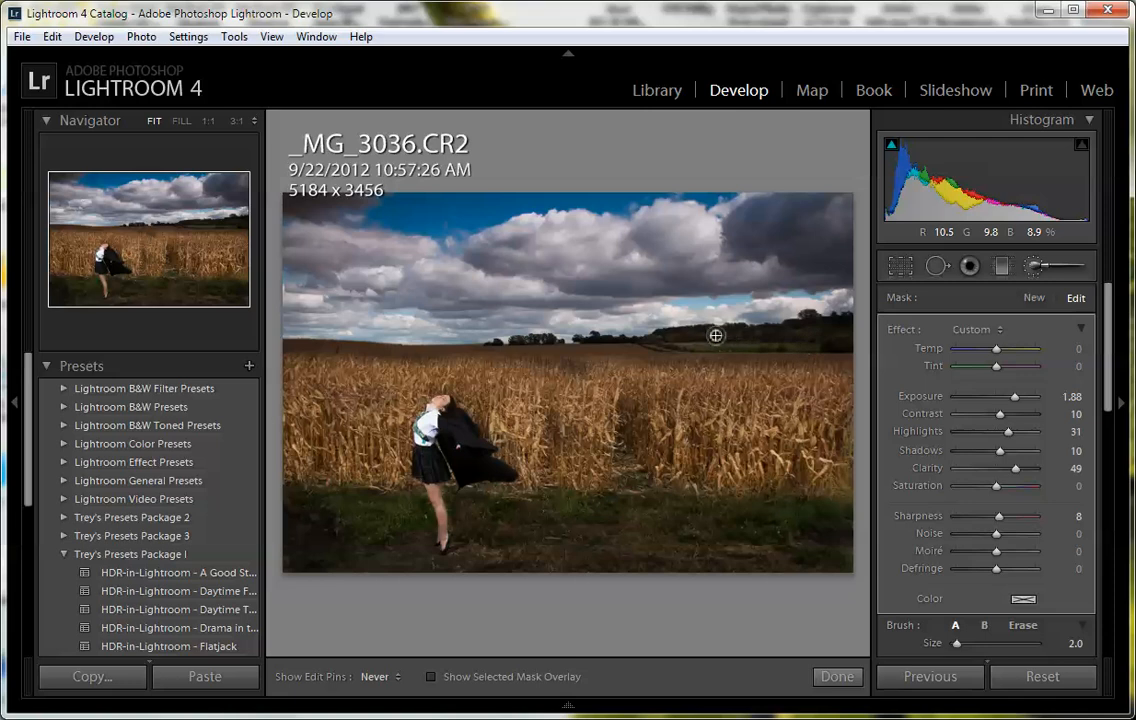
{"action": "key", "text": "h"}
{"action": "key", "text": "h"}
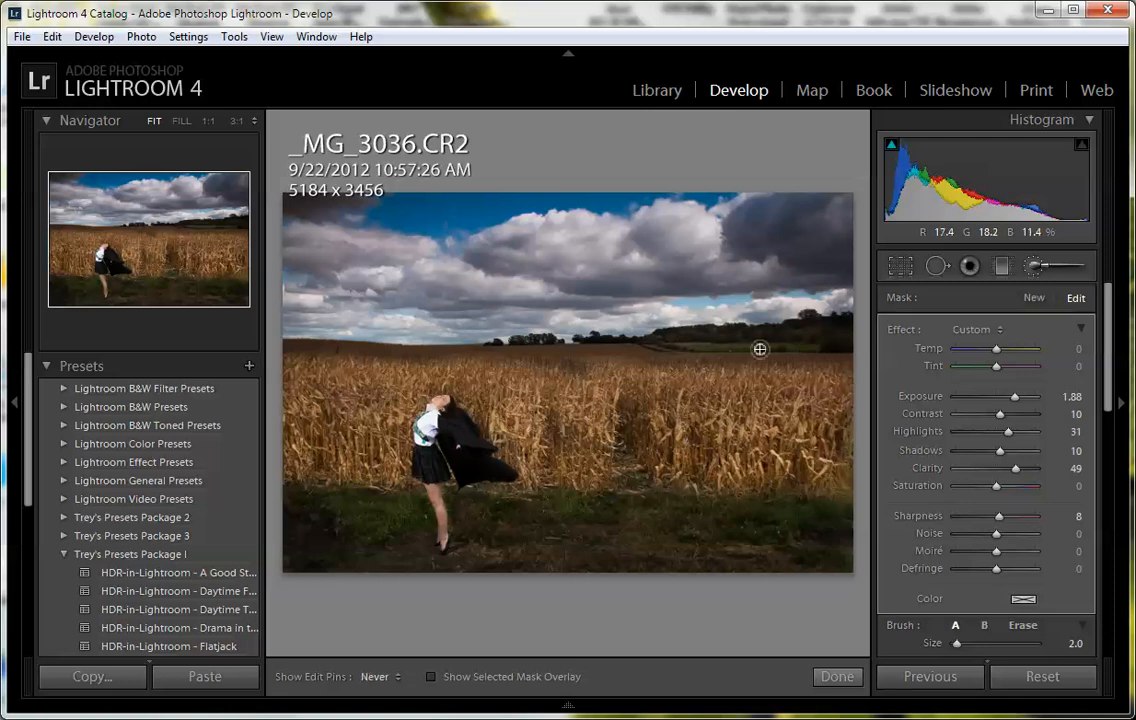
{"action": "key", "text": "h"}
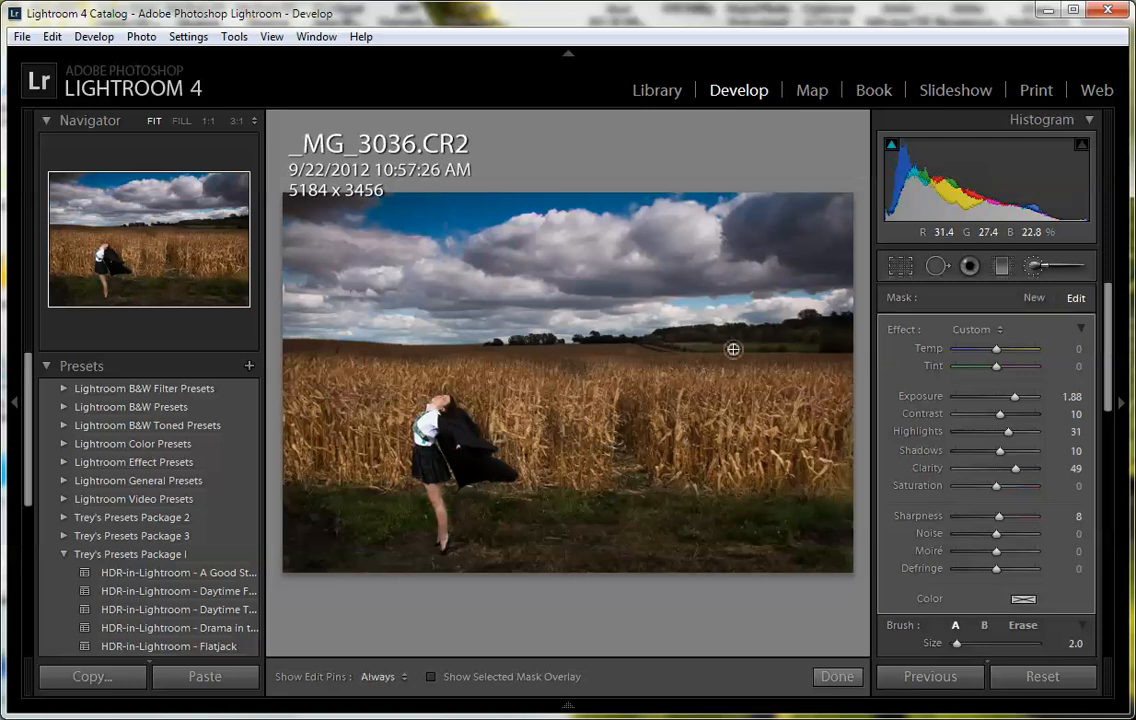
{"action": "key", "text": "h"}
{"action": "key", "text": "h"}
{"action": "key", "text": "h"}
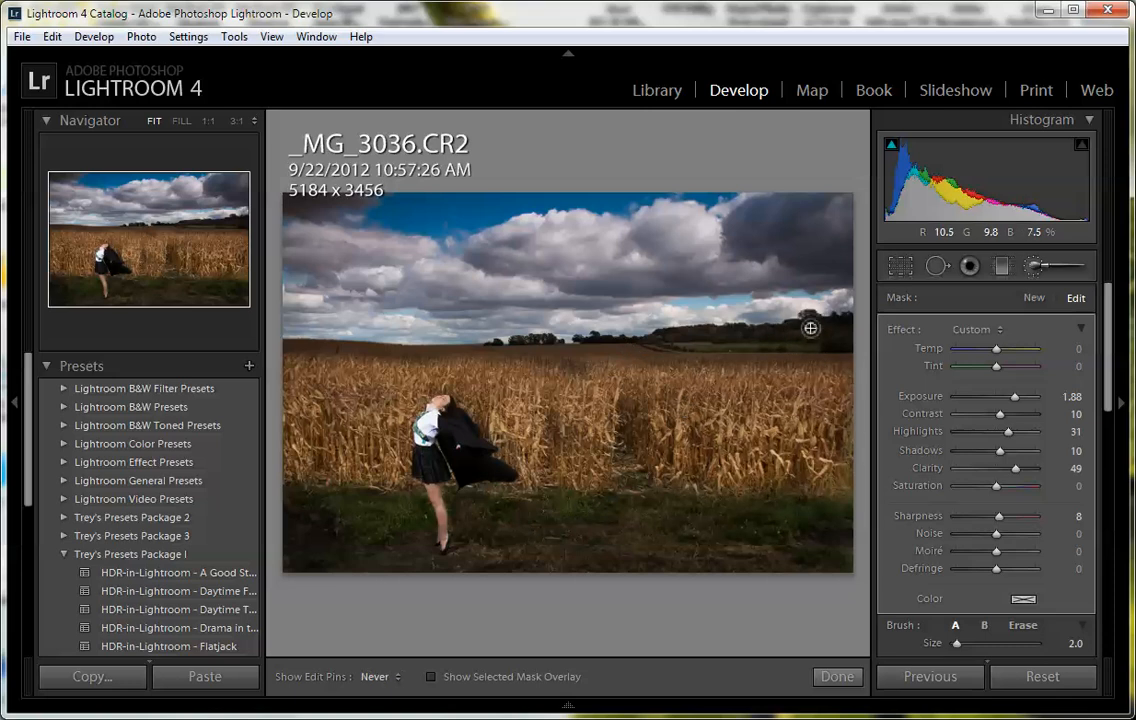
{"action": "key", "text": "h"}
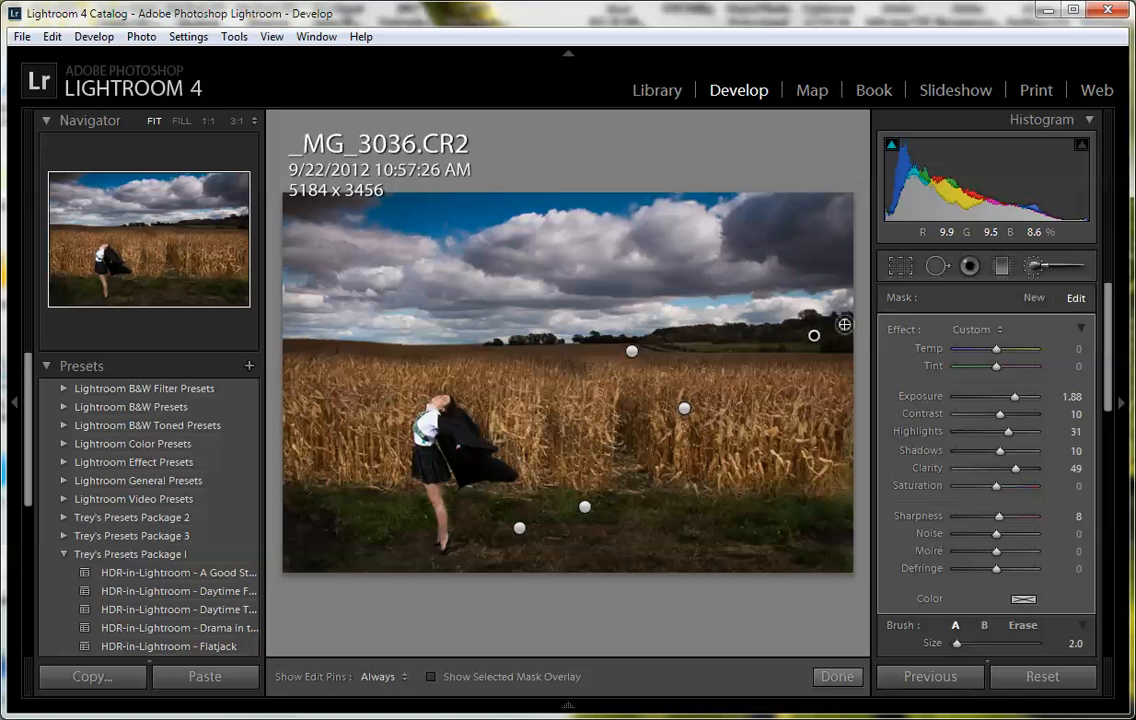
Undo the last brush stroke and repaint the far right end of the treeline
{"action": "key", "text": "ctrl+z"}
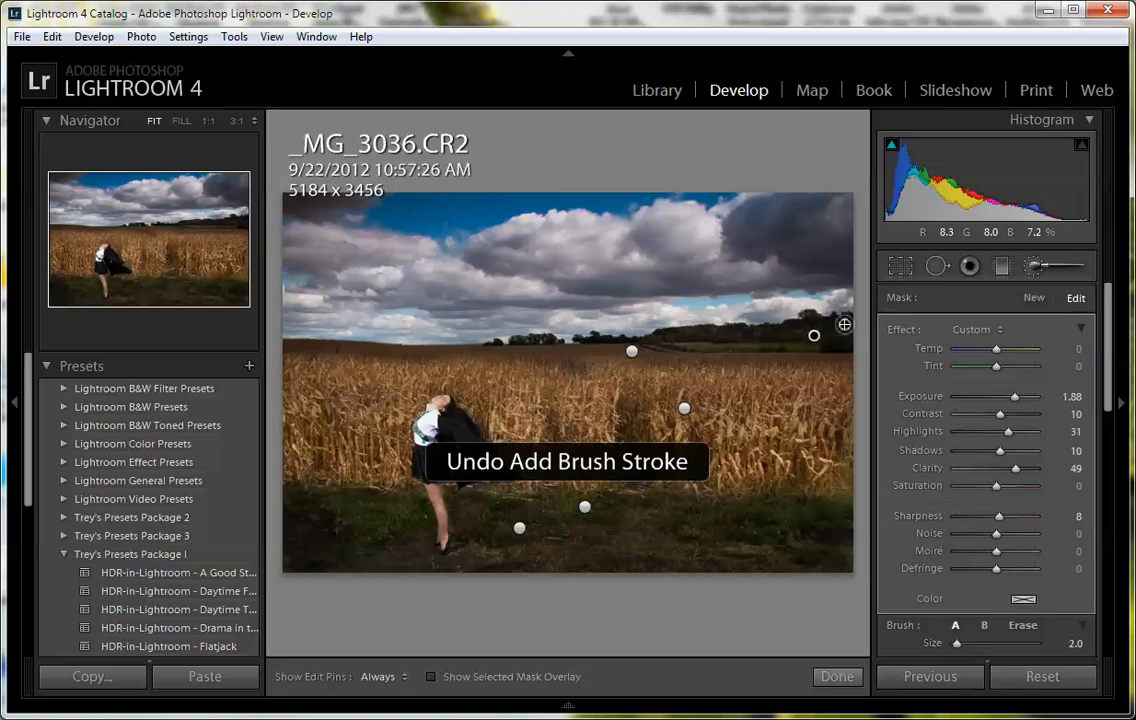
{"action": "key", "text": "h"}
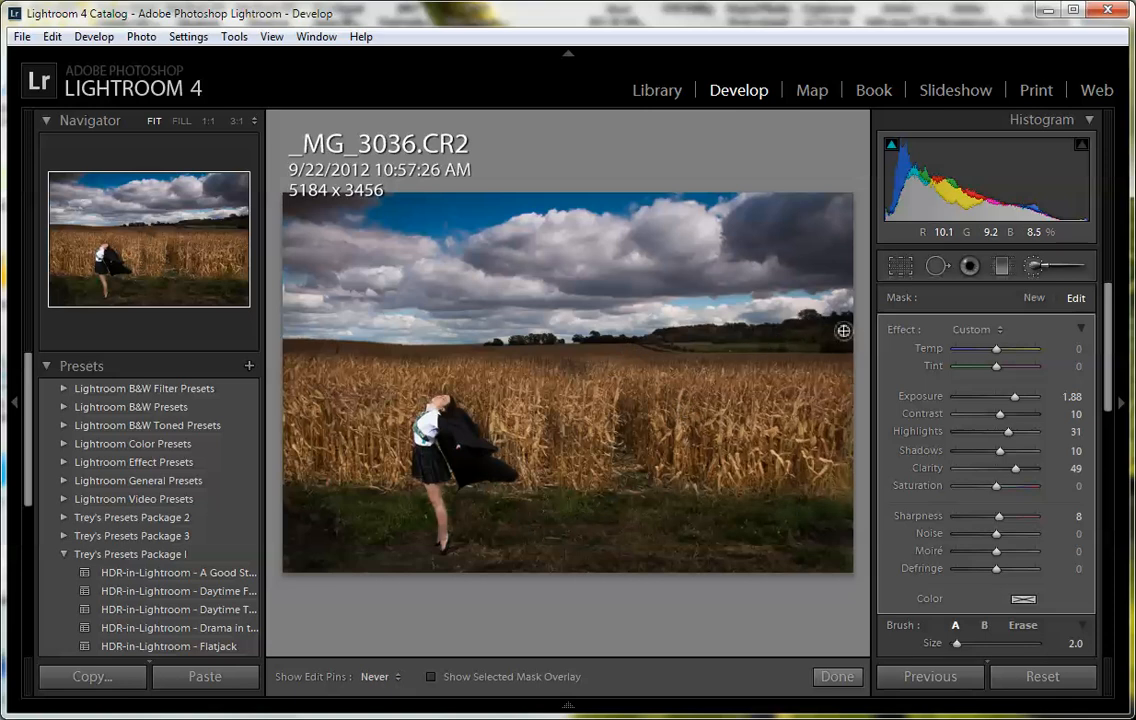
{"action": "key", "text": "h"}
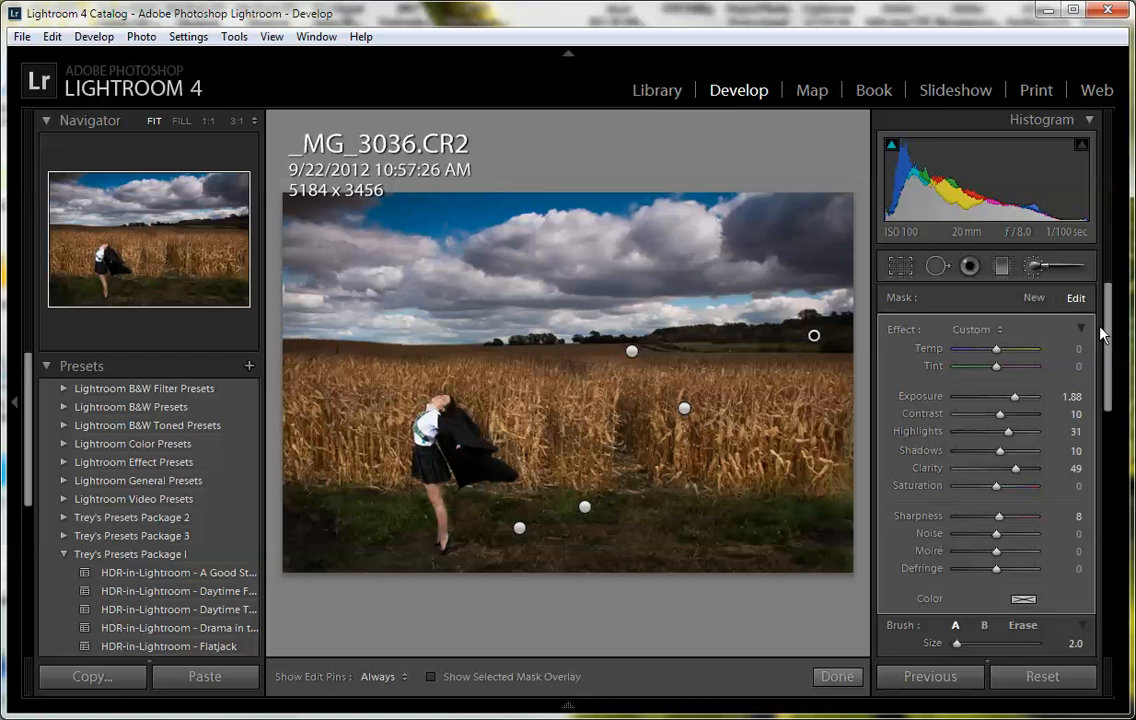
Start a new brush mask with Exposure −1.52 and Clarity 75
{"action": "left_click", "coordinate": [1034, 297]}
{"action": "left_click_drag", "start_coordinate": [1018, 396], "coordinate": [981, 402]}
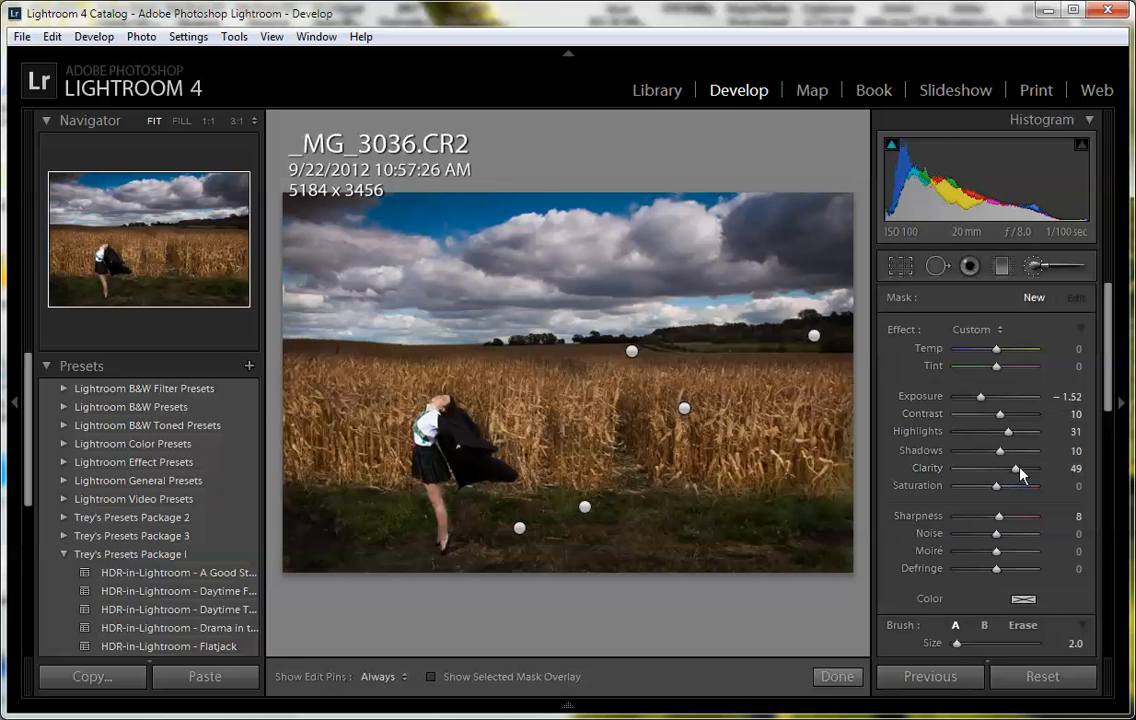
{"action": "left_click_drag", "start_coordinate": [1020, 468], "coordinate": [1031, 469]}
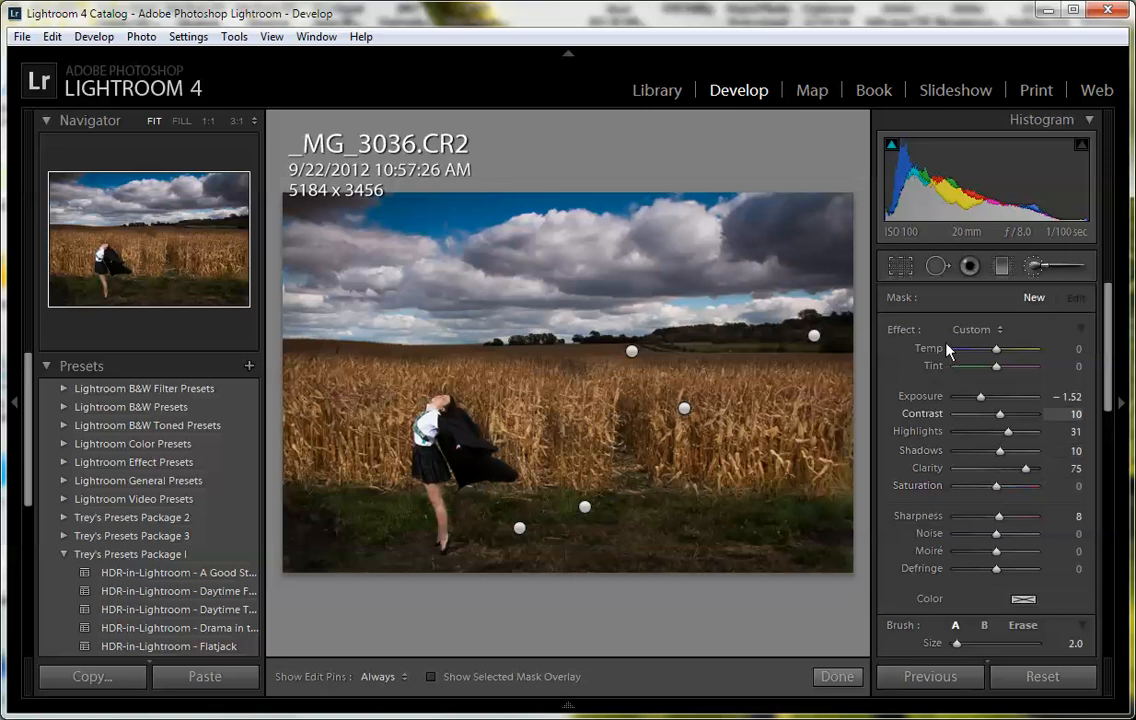
Paint the clouds across the sky above the horizon at brush size 11 and close the brush
{"action": "scroll", "coordinate": [648, 293], "scroll_direction": "up", "scroll_amount": 2}
{"action": "scroll", "coordinate": [646, 292], "scroll_direction": "up", "scroll_amount": 7}
{"action": "mouse_move", "coordinate": [744, 290]}
{"action": "left_mouse_down"}
{"action": "mouse_move", "coordinate": [605, 258]}
{"action": "mouse_move", "coordinate": [447, 283]}
{"action": "mouse_move", "coordinate": [402, 268]}
{"action": "mouse_move", "coordinate": [495, 290]}
{"action": "left_mouse_up"}
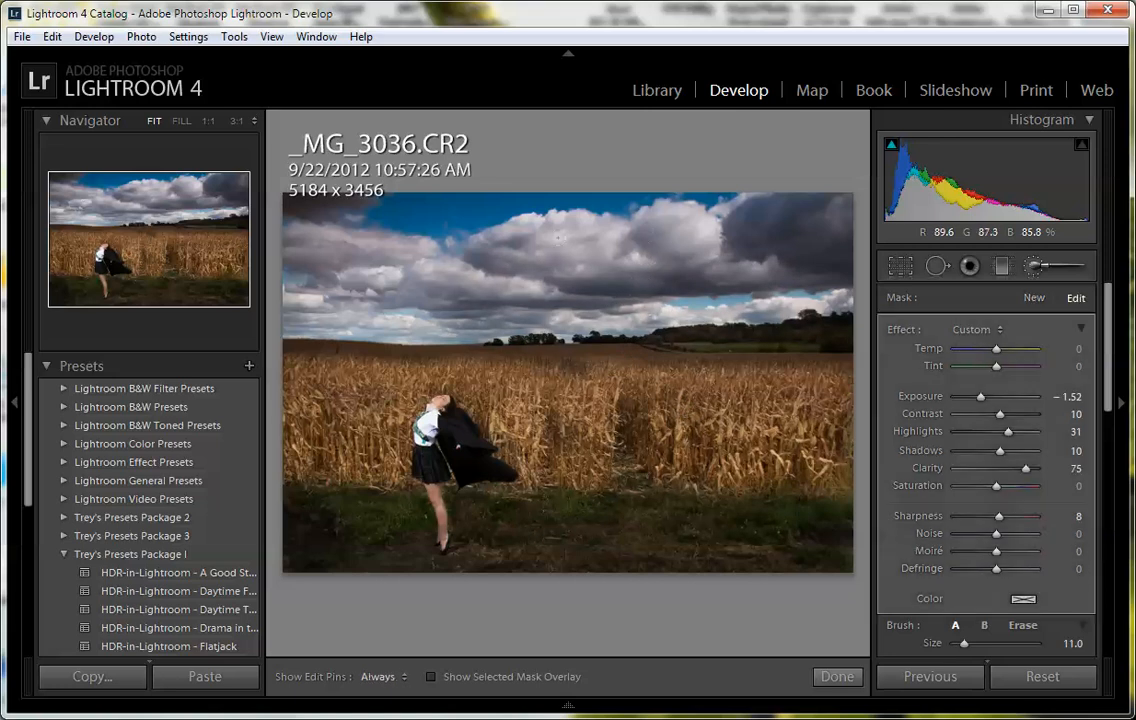
{"action": "key", "text": "h"}
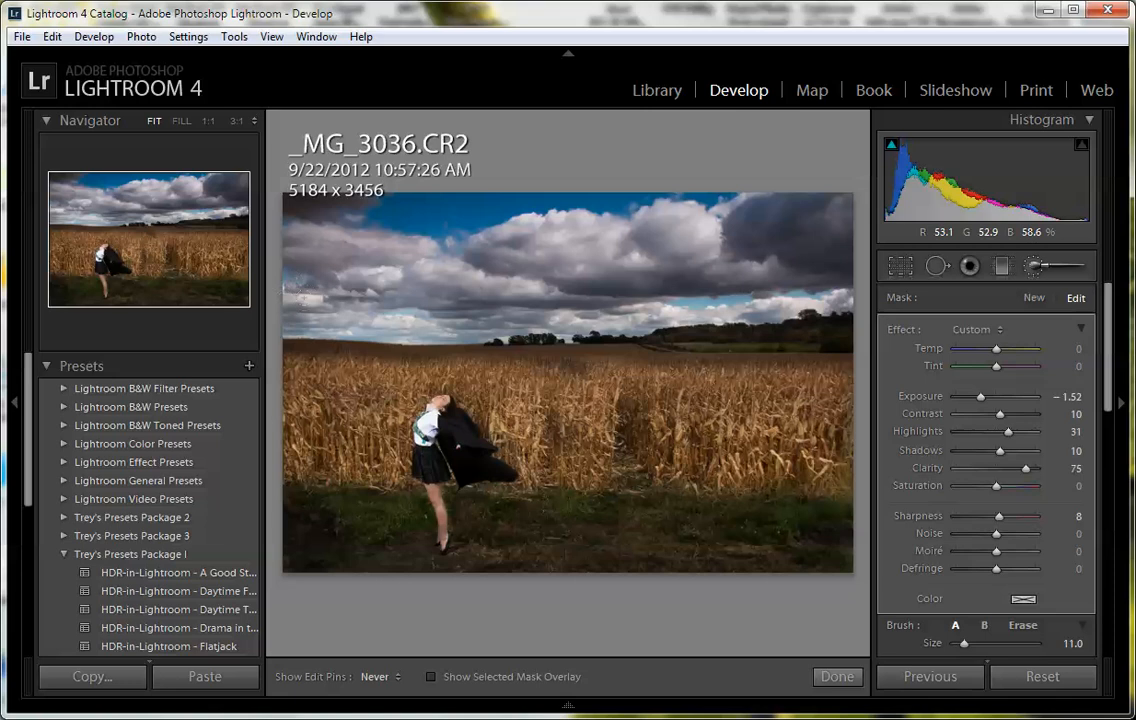
{"action": "key", "text": "h"}
{"action": "key", "text": "h"}
{"action": "key", "text": "h"}
{"action": "key", "text": "h"}
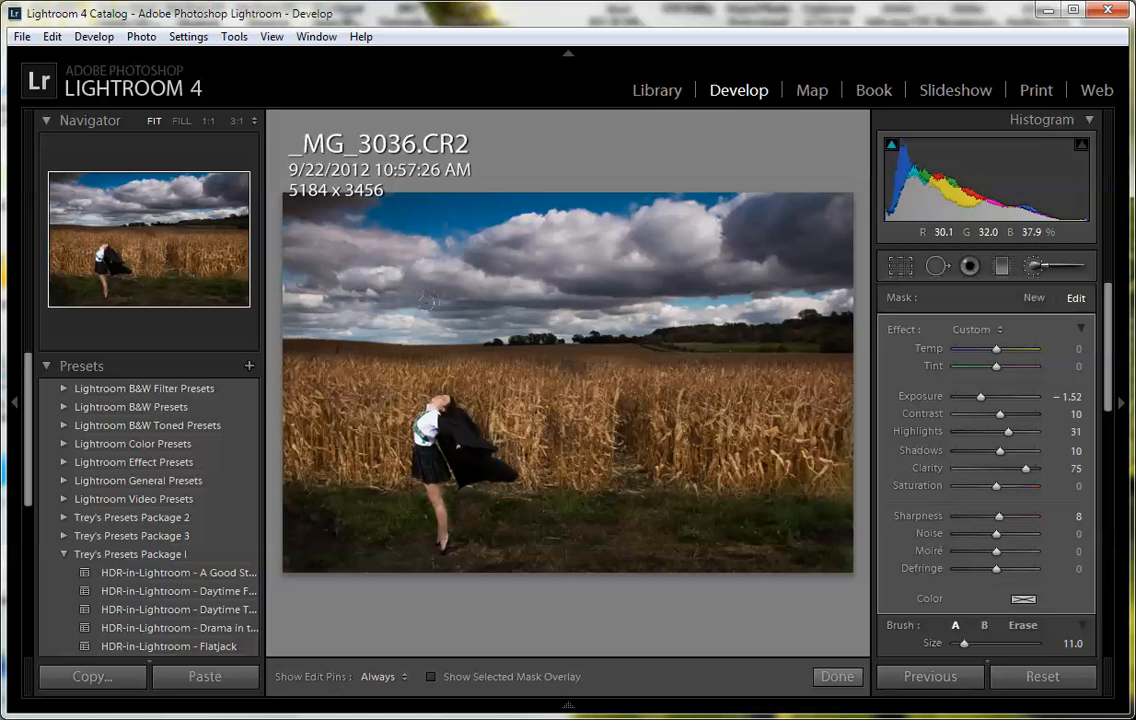
{"action": "key", "text": "h"}
{"action": "key", "text": "h"}
{"action": "key", "text": "h"}
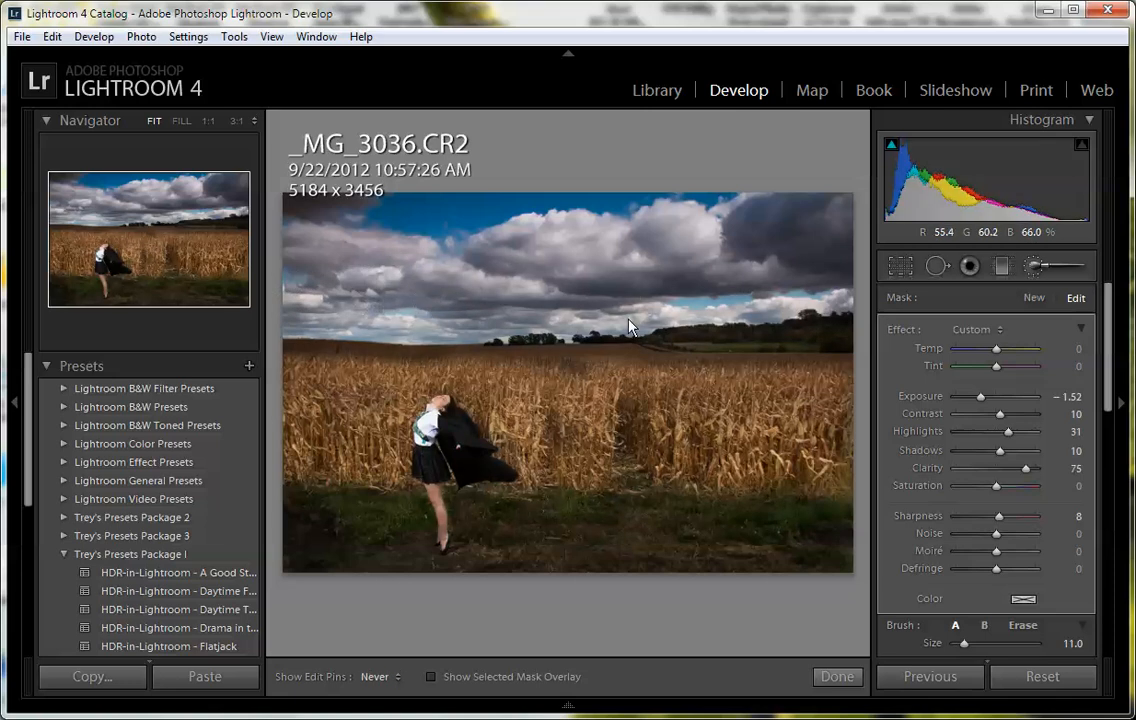
{"action": "key", "text": "h"}
{"action": "key", "text": "h"}
{"action": "key", "text": "h"}
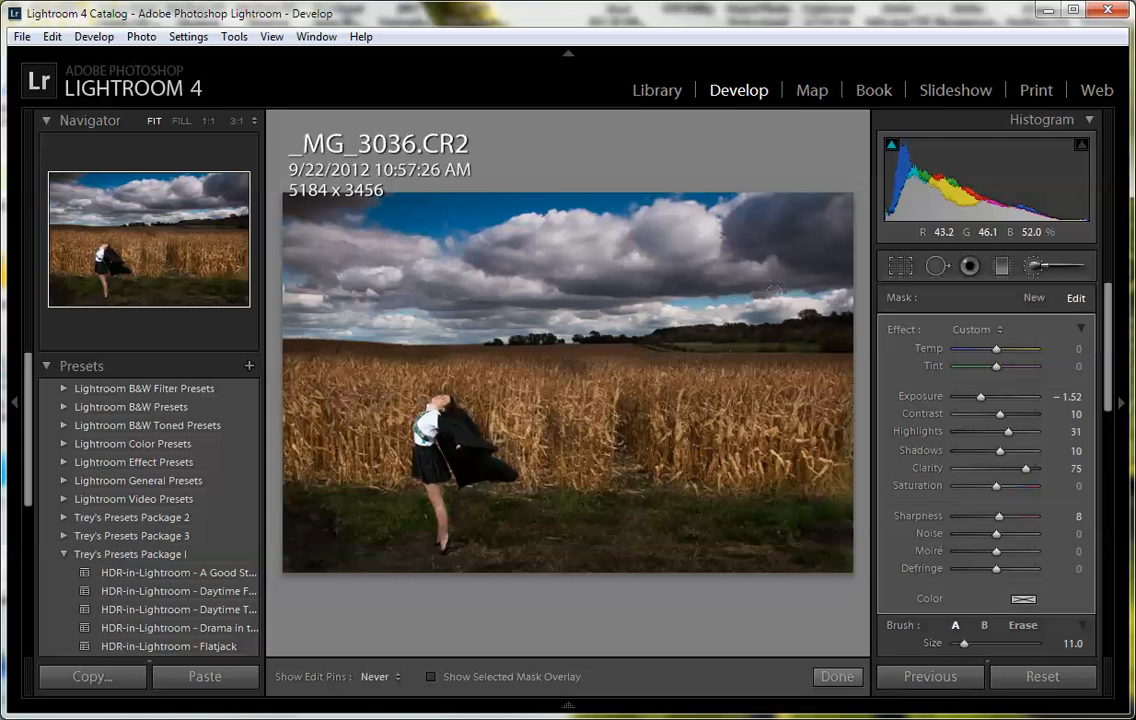
{"action": "key", "text": "h"}
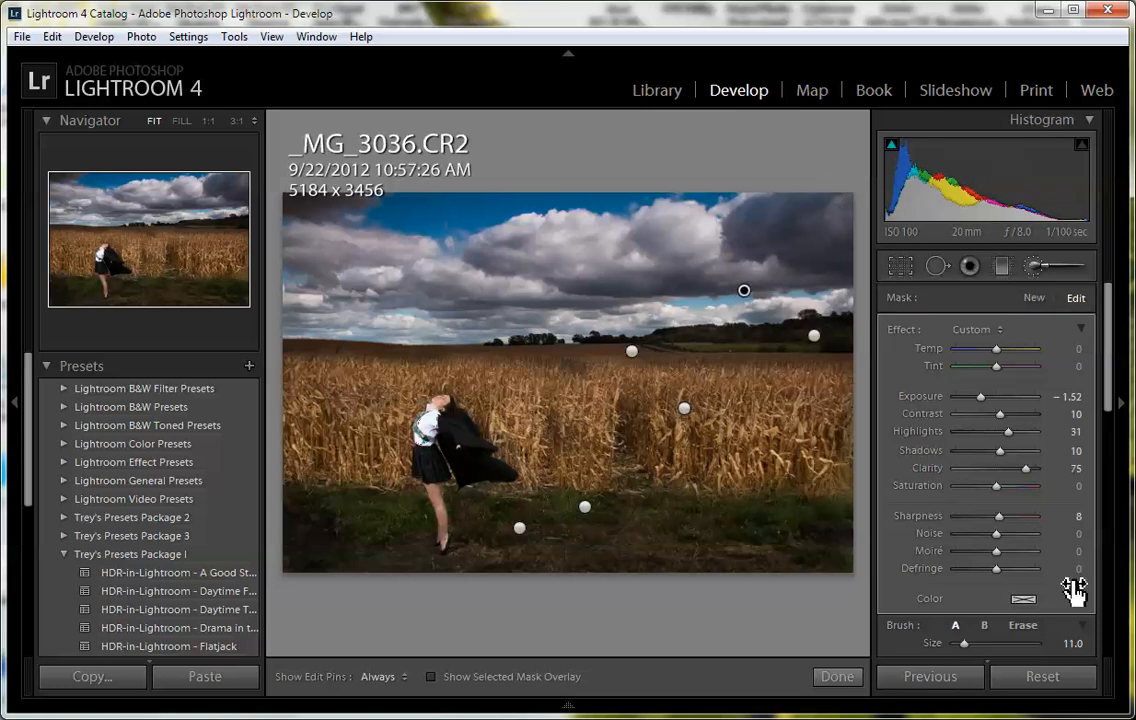
{"action": "left_click", "coordinate": [836, 678]}
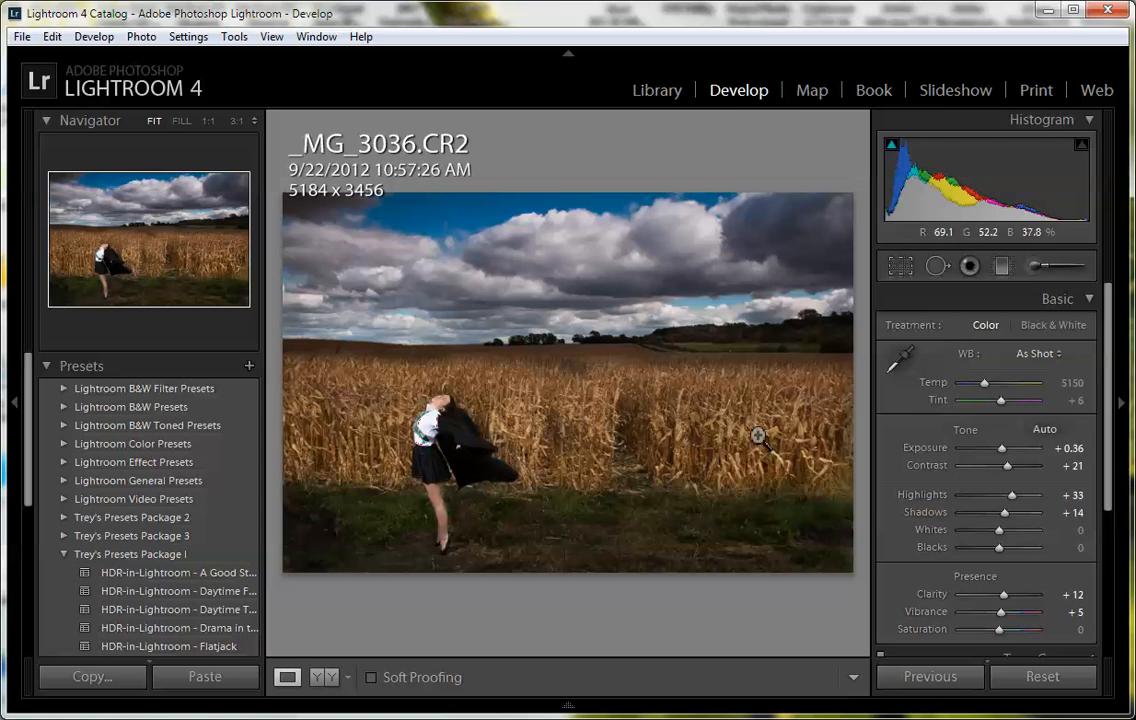
Start a new brush mask with Exposure 2.90 and paint the upper band of corn across the field at size 7
{"action": "left_click", "coordinate": [1038, 267]}
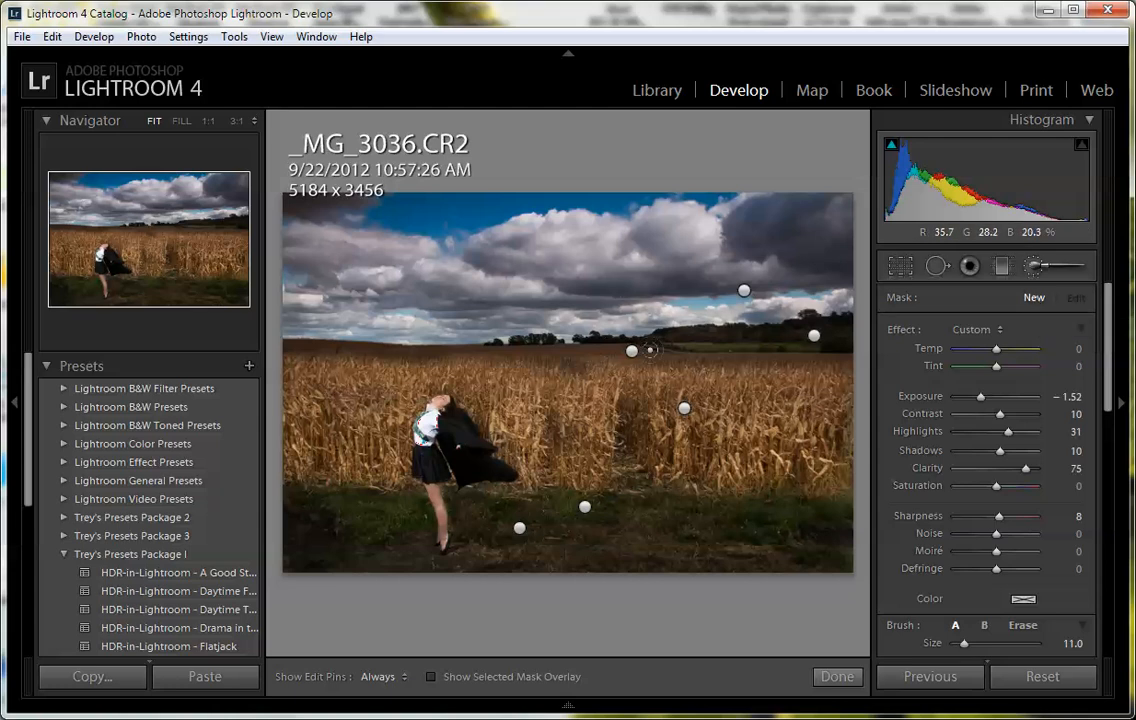
{"action": "left_click_drag", "start_coordinate": [981, 397], "coordinate": [1026, 406]}
{"action": "scroll", "coordinate": [698, 364], "scroll_direction": "down", "scroll_amount": 4}
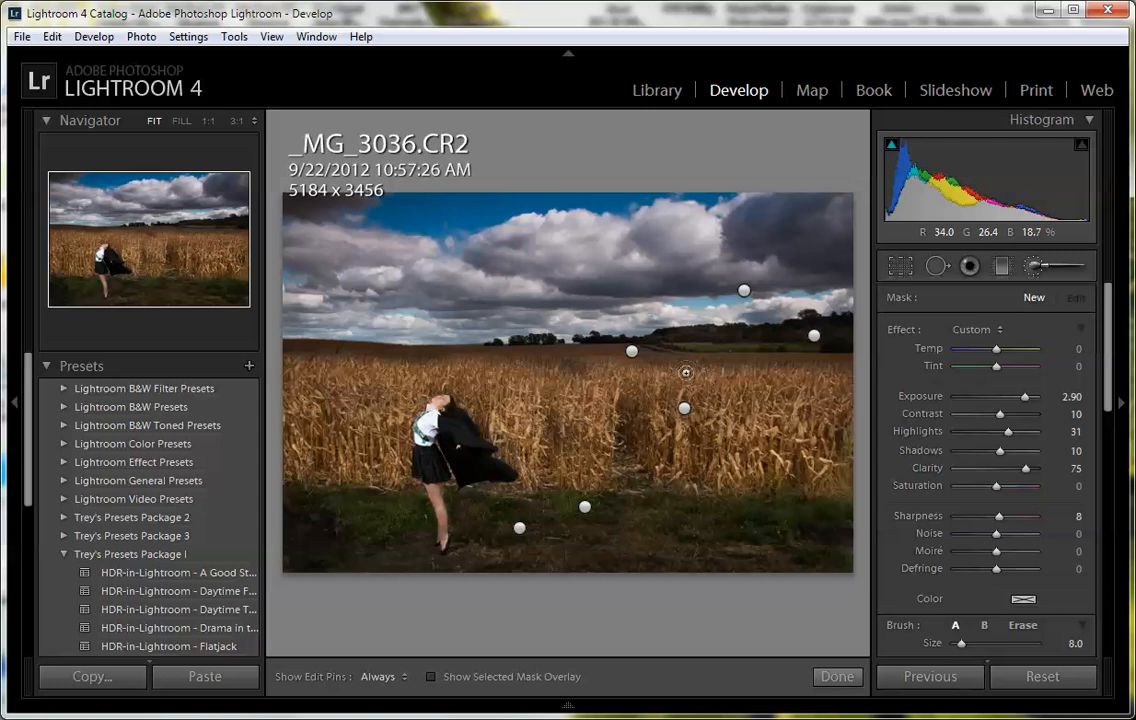
{"action": "key", "text": "h"}
{"action": "left_click_drag", "start_coordinate": [580, 338], "coordinate": [725, 340]}
{"action": "key", "text": "h"}
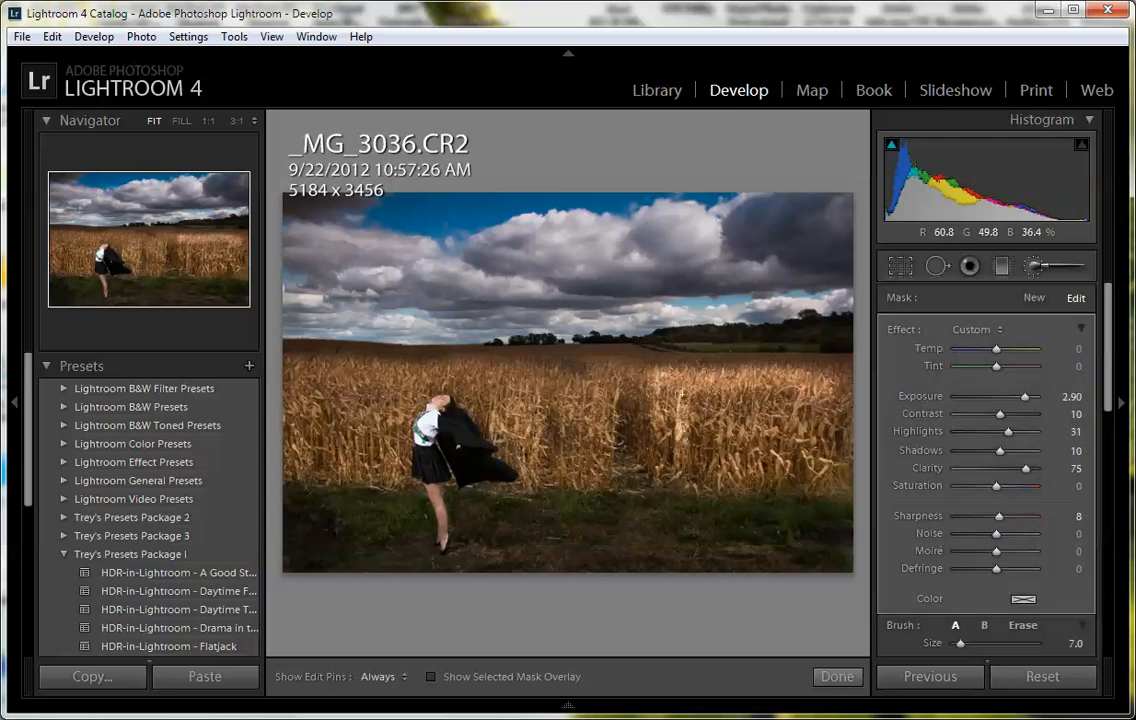
{"action": "key", "text": "h"}
{"action": "mouse_move", "coordinate": [592, 378]}
{"action": "left_mouse_down"}
{"action": "mouse_move", "coordinate": [509, 380]}
{"action": "mouse_move", "coordinate": [436, 364]}
{"action": "mouse_move", "coordinate": [277, 372]}
{"action": "left_mouse_up"}
{"action": "mouse_move", "coordinate": [381, 392]}
{"action": "left_mouse_down"}
{"action": "mouse_move", "coordinate": [450, 380]}
{"action": "mouse_move", "coordinate": [545, 407]}
{"action": "mouse_move", "coordinate": [650, 369]}
{"action": "left_mouse_up"}
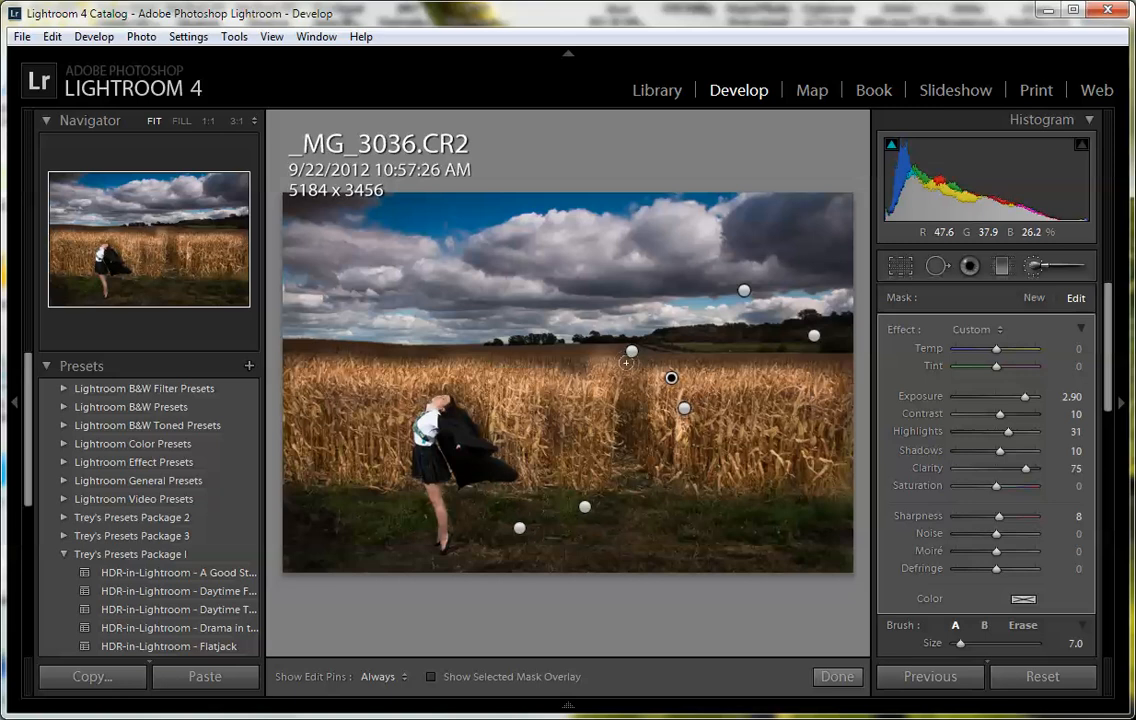
Extend the bright corn mask over the lower stalks, set its Exposure to 1.33 and close the brush
{"action": "mouse_move", "coordinate": [832, 372]}
{"action": "left_mouse_down"}
{"action": "mouse_move", "coordinate": [839, 398]}
{"action": "mouse_move", "coordinate": [821, 400]}
{"action": "left_mouse_up"}
{"action": "mouse_move", "coordinate": [738, 458]}
{"action": "left_mouse_down"}
{"action": "mouse_move", "coordinate": [822, 420]}
{"action": "mouse_move", "coordinate": [727, 407]}
{"action": "mouse_move", "coordinate": [612, 416]}
{"action": "mouse_move", "coordinate": [548, 397]}
{"action": "left_mouse_up"}
{"action": "mouse_move", "coordinate": [587, 440]}
{"action": "left_mouse_down"}
{"action": "mouse_move", "coordinate": [601, 412]}
{"action": "mouse_move", "coordinate": [602, 432]}
{"action": "left_mouse_up"}
{"action": "mouse_move", "coordinate": [526, 421]}
{"action": "left_mouse_down"}
{"action": "mouse_move", "coordinate": [487, 352]}
{"action": "mouse_move", "coordinate": [497, 432]}
{"action": "left_mouse_up"}
{"action": "mouse_move", "coordinate": [351, 440]}
{"action": "left_mouse_down"}
{"action": "mouse_move", "coordinate": [319, 431]}
{"action": "mouse_move", "coordinate": [306, 398]}
{"action": "mouse_move", "coordinate": [294, 403]}
{"action": "mouse_move", "coordinate": [288, 372]}
{"action": "left_mouse_up"}
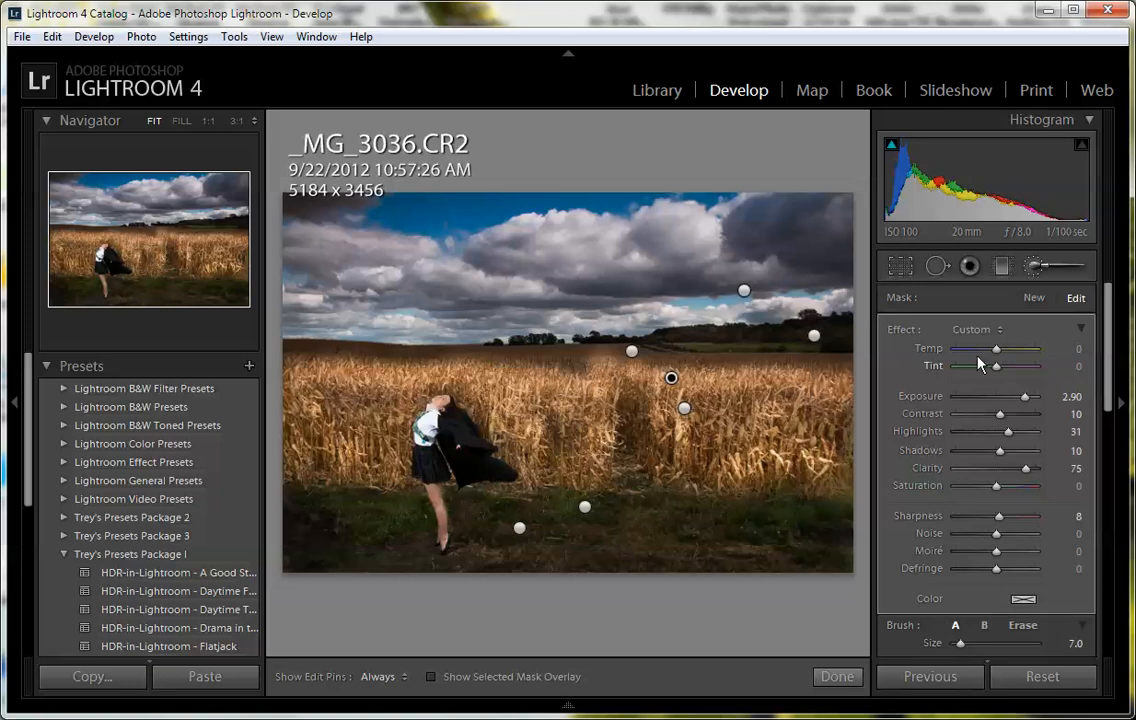
{"action": "mouse_move", "coordinate": [1021, 399]}
{"action": "left_mouse_down"}
{"action": "mouse_move", "coordinate": [990, 399]}
{"action": "mouse_move", "coordinate": [1006, 400]}
{"action": "left_mouse_up"}
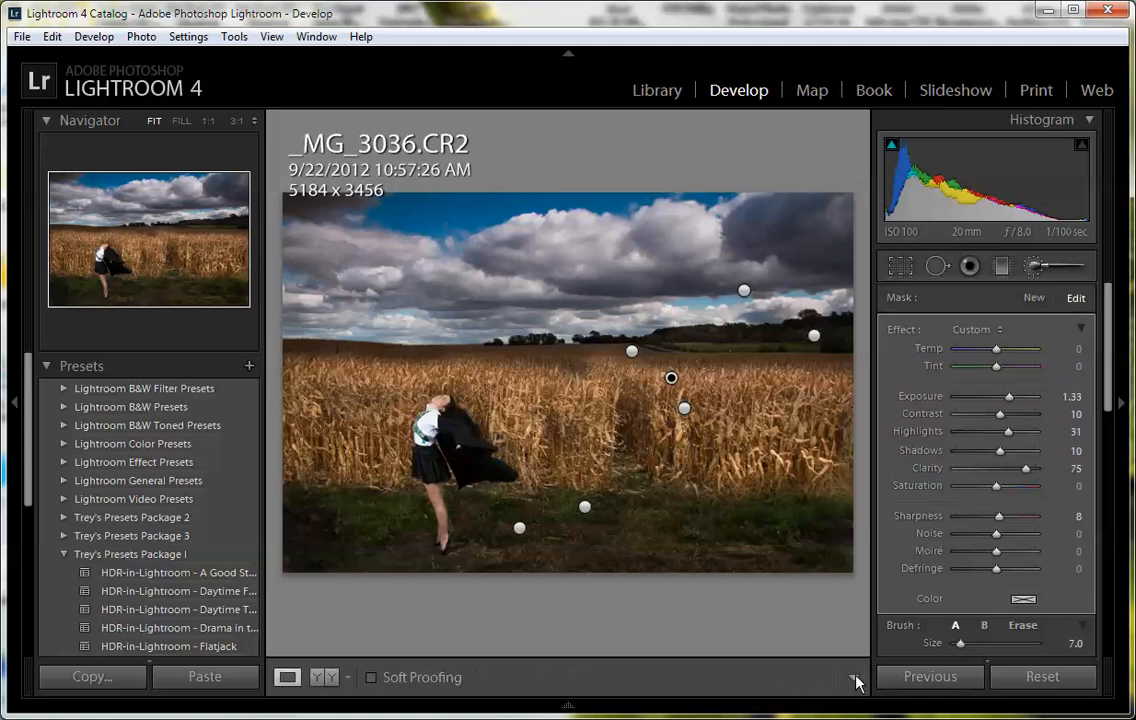
{"action": "left_click", "coordinate": [838, 677]}
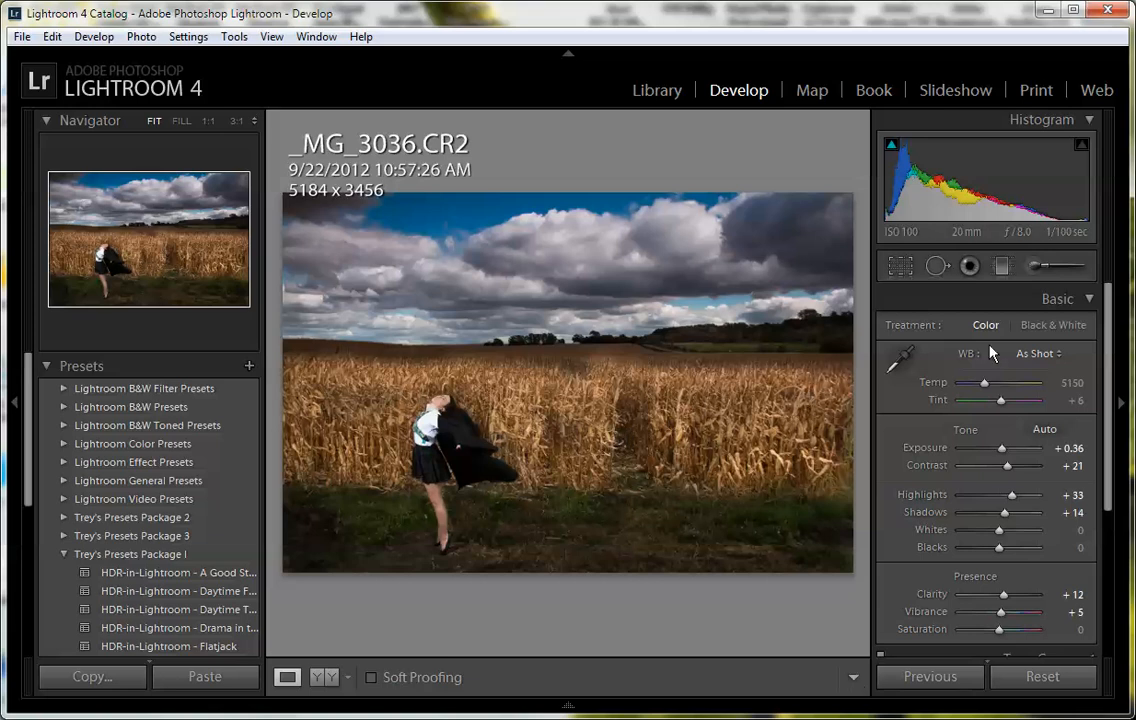
Start a new brush mask with Exposure −1.15 and paint the gap between the corn rows at size 7
{"action": "left_click", "coordinate": [1044, 267]}
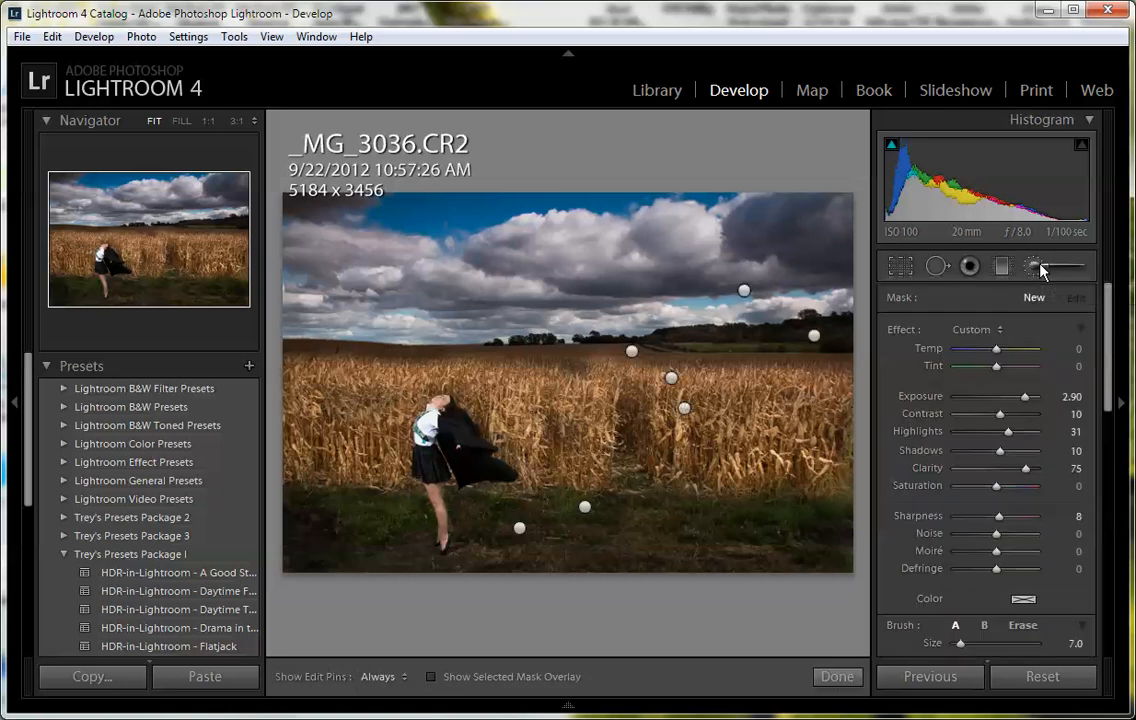
{"action": "left_click_drag", "start_coordinate": [1025, 400], "coordinate": [985, 398]}
{"action": "key", "text": "h"}
{"action": "mouse_move", "coordinate": [612, 438]}
{"action": "left_mouse_down"}
{"action": "mouse_move", "coordinate": [603, 477]}
{"action": "mouse_move", "coordinate": [626, 459]}
{"action": "left_mouse_up"}
{"action": "key", "text": "h"}
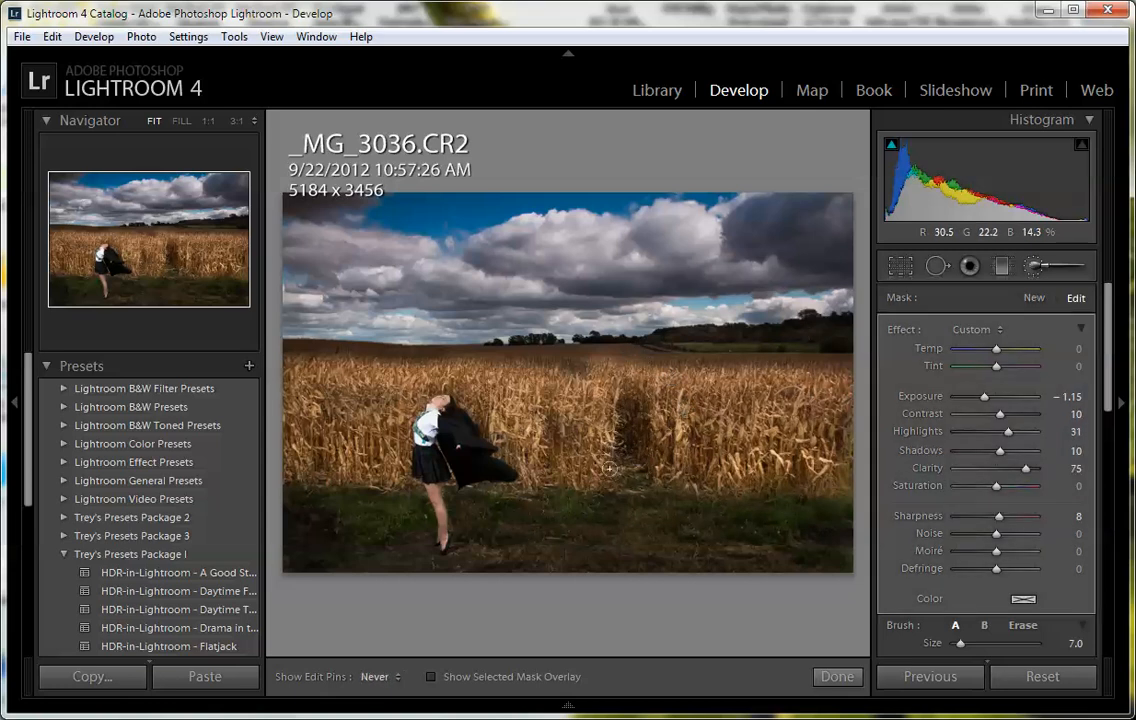
{"action": "key", "text": "h"}
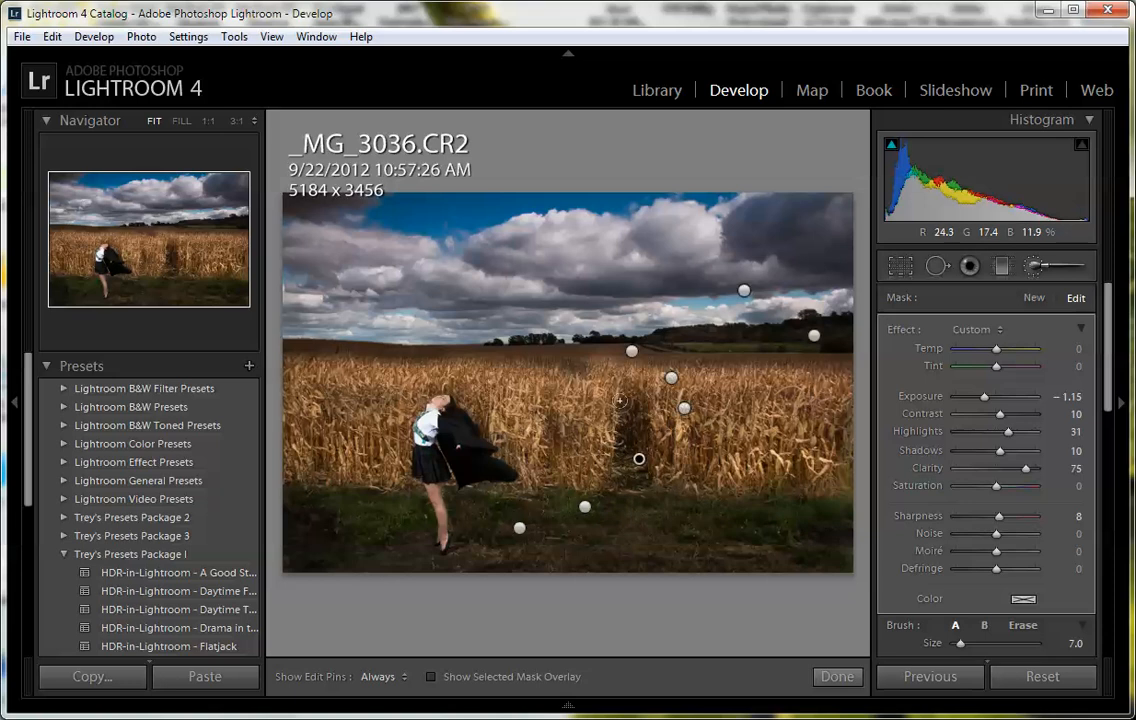
Darken the narrow upper part of the gap in the corn at brush size 5 and close the brush
{"action": "key", "text": "bracketleft"}
{"action": "key", "text": "bracketleft"}
{"action": "key", "text": "h"}
{"action": "key", "text": "h"}
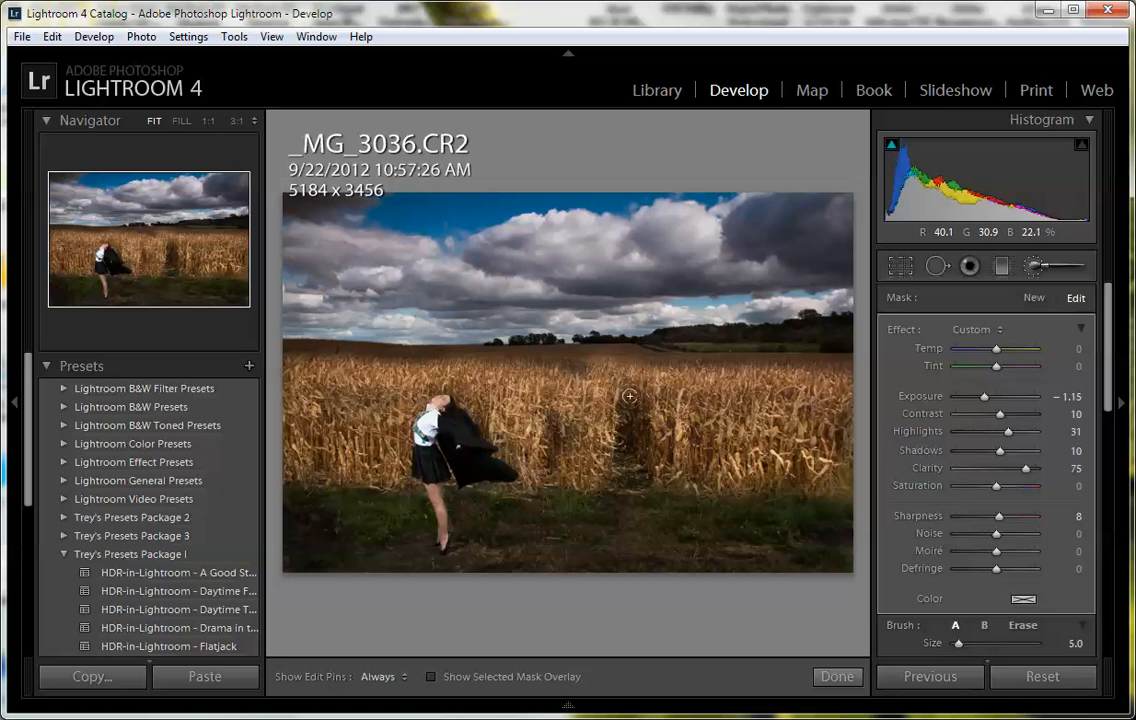
{"action": "left_click", "coordinate": [834, 677]}
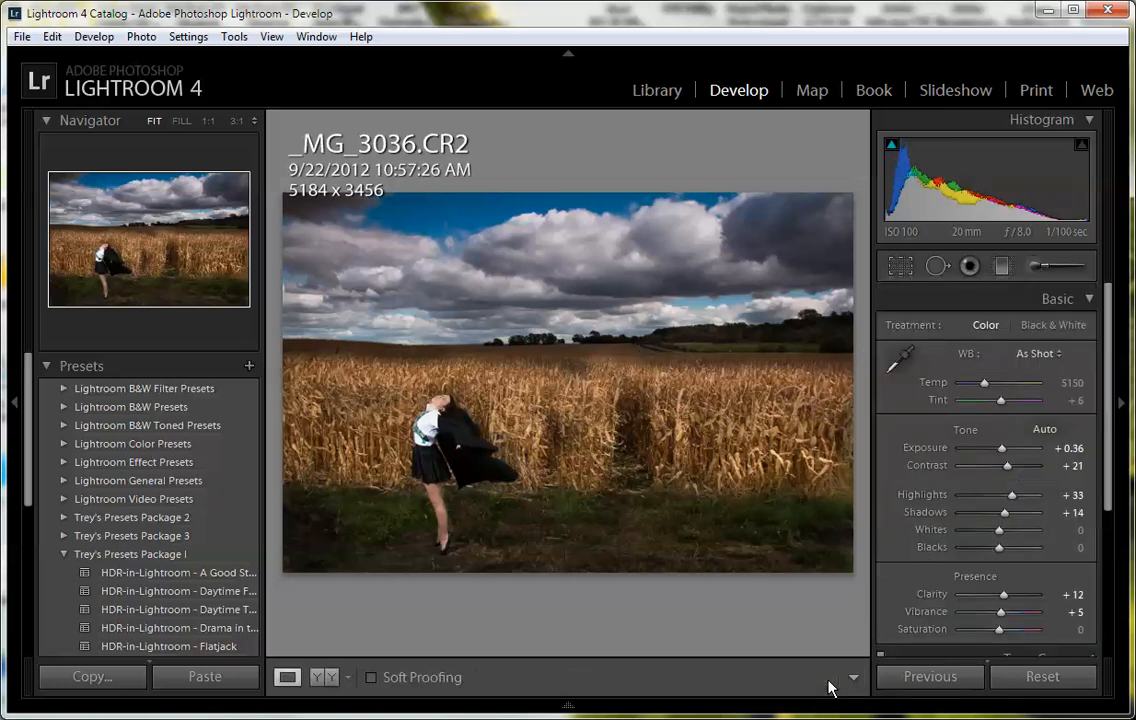
{"action": "right_click", "coordinate": [550, 376]}
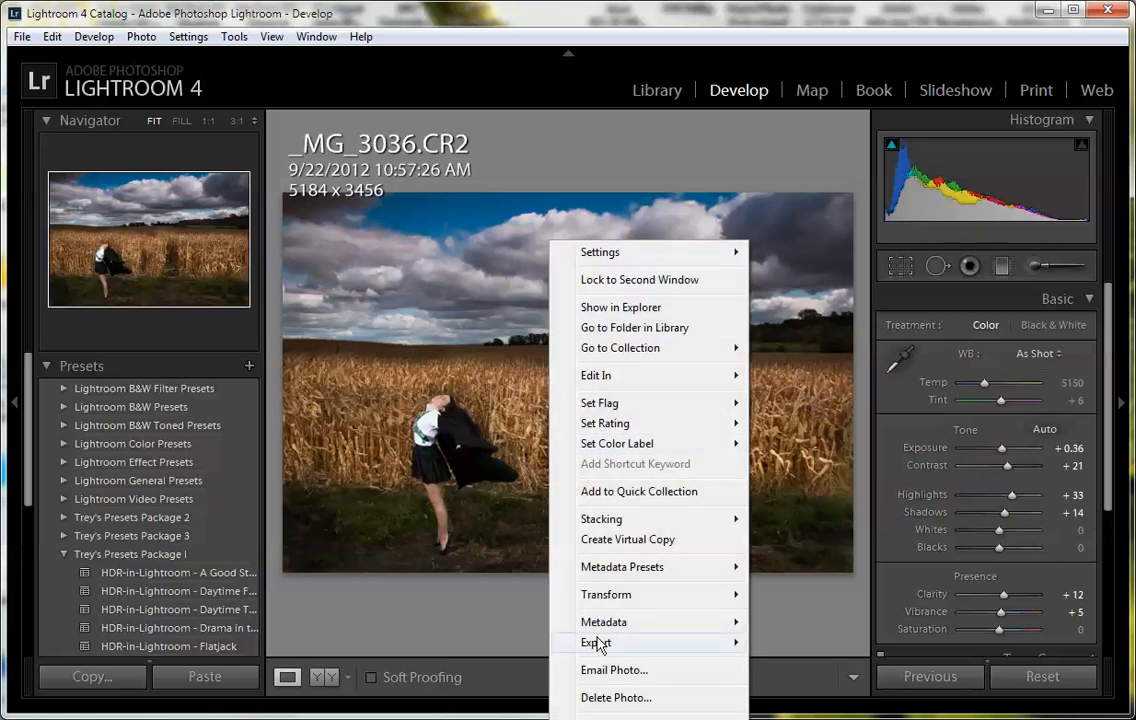
{"action": "mouse_move", "coordinate": [735, 650]}
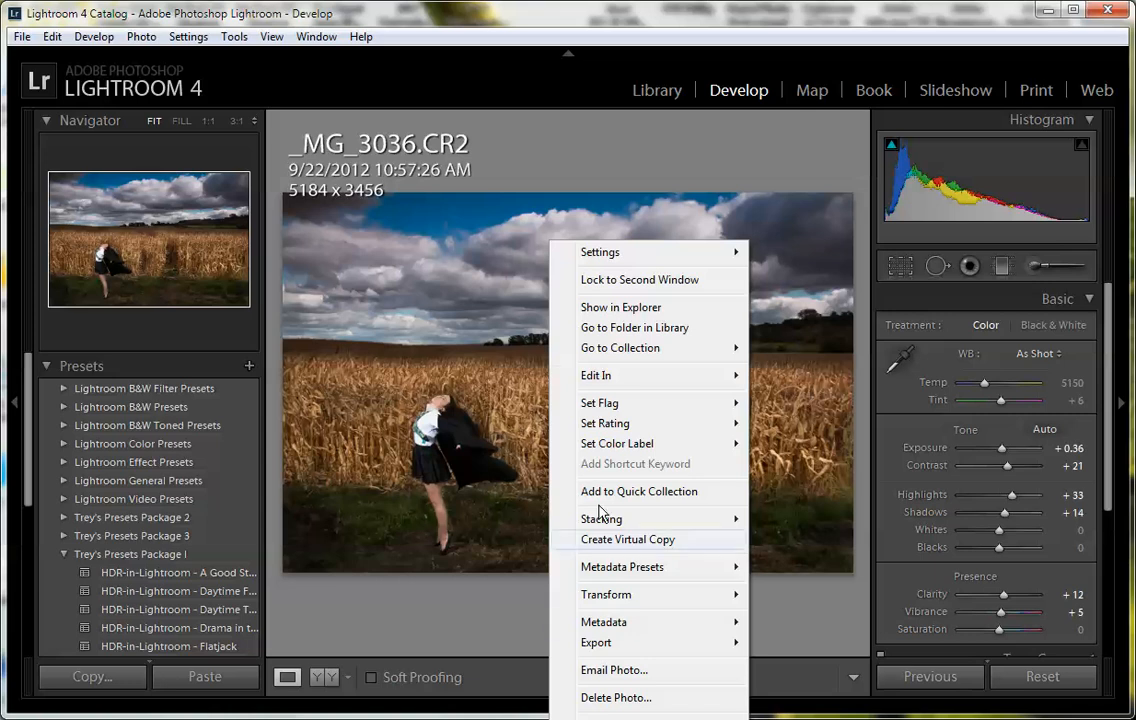
{"action": "mouse_move", "coordinate": [635, 377]}
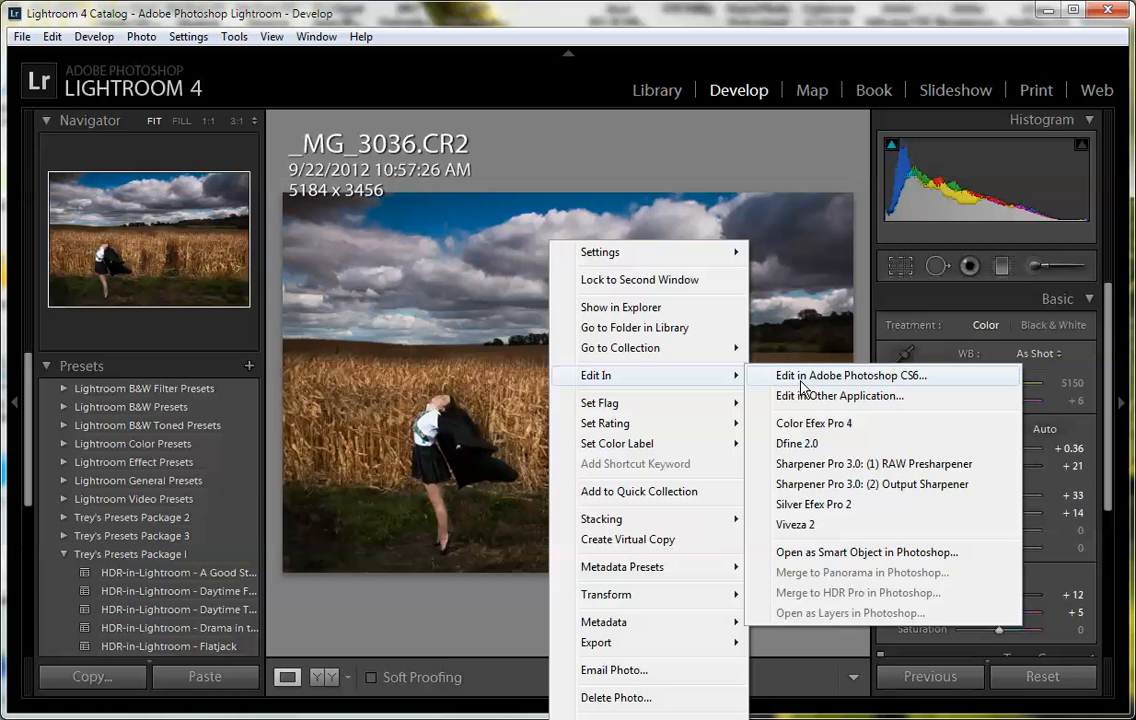
{"action": "left_click", "coordinate": [528, 685]}
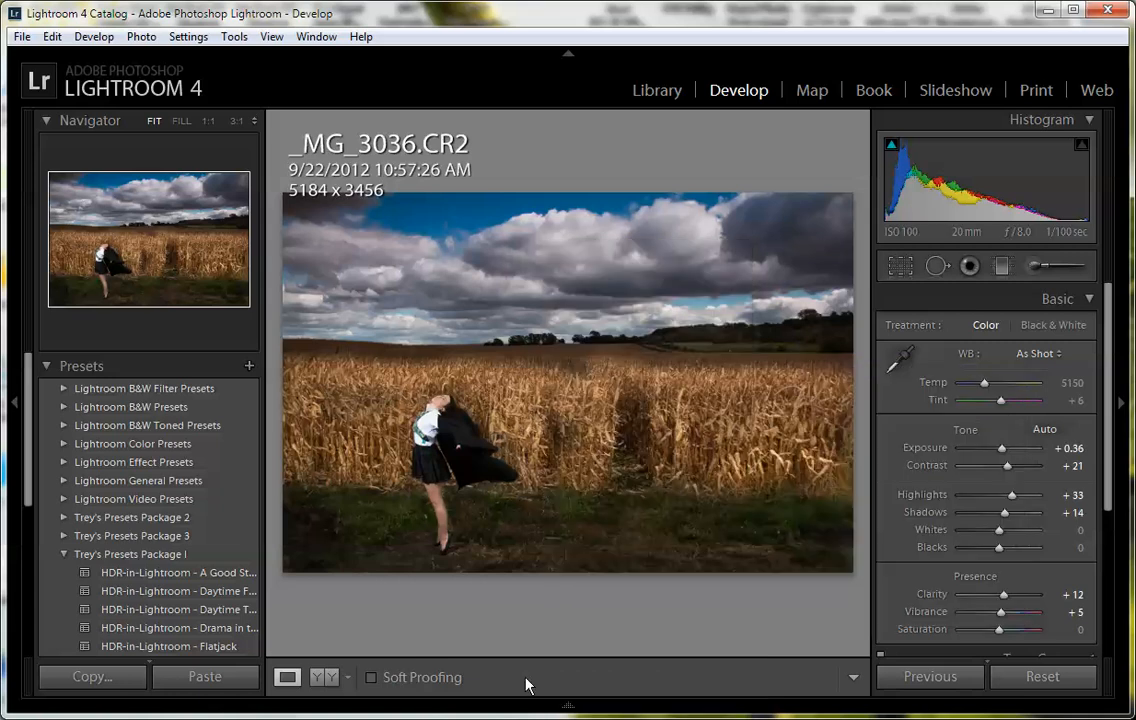